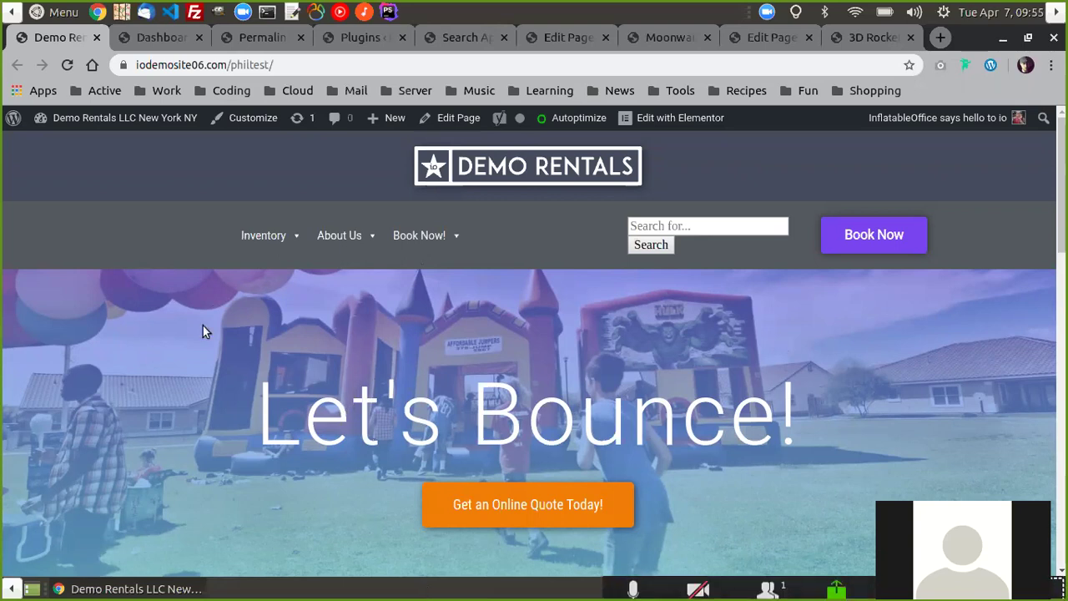
# - Open the WordPress dashboard and look over its overview and news widgets
pyautogui.click(151, 39)
pyautogui.scroll(-3, 387, 370)
pyautogui.scroll(3, 385, 373)
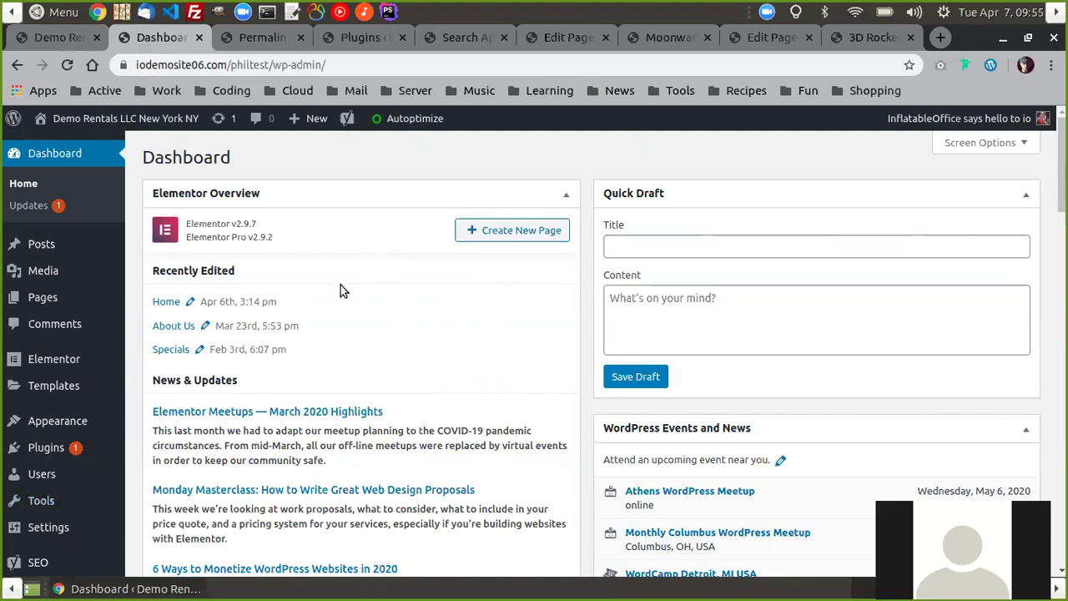
pyautogui.scroll(-4, 341, 285)
pyautogui.scroll(4, 326, 284)
# - Open the Permalink Settings page and examine the common URL structure options, including Post name and Custom Structure
pyautogui.click(260, 37)
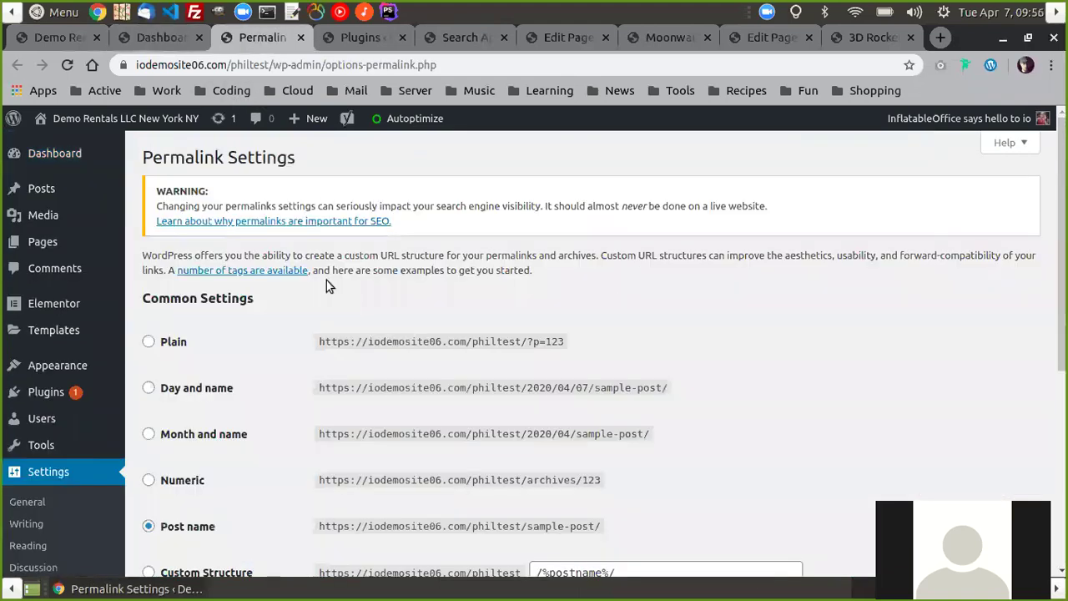
pyautogui.scroll(-4, 293, 331)
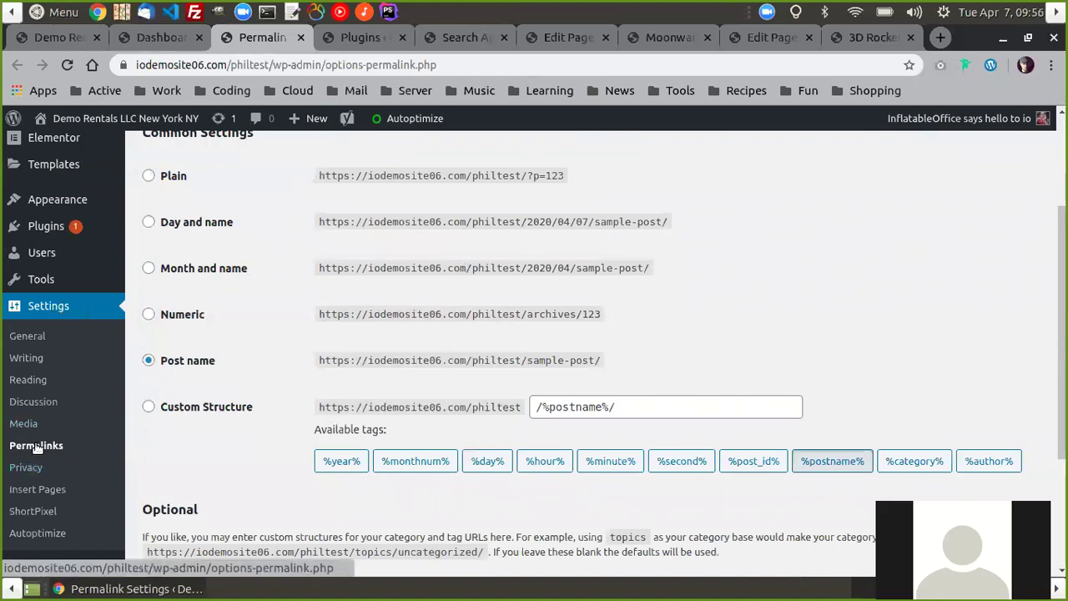
pyautogui.click(36, 446)
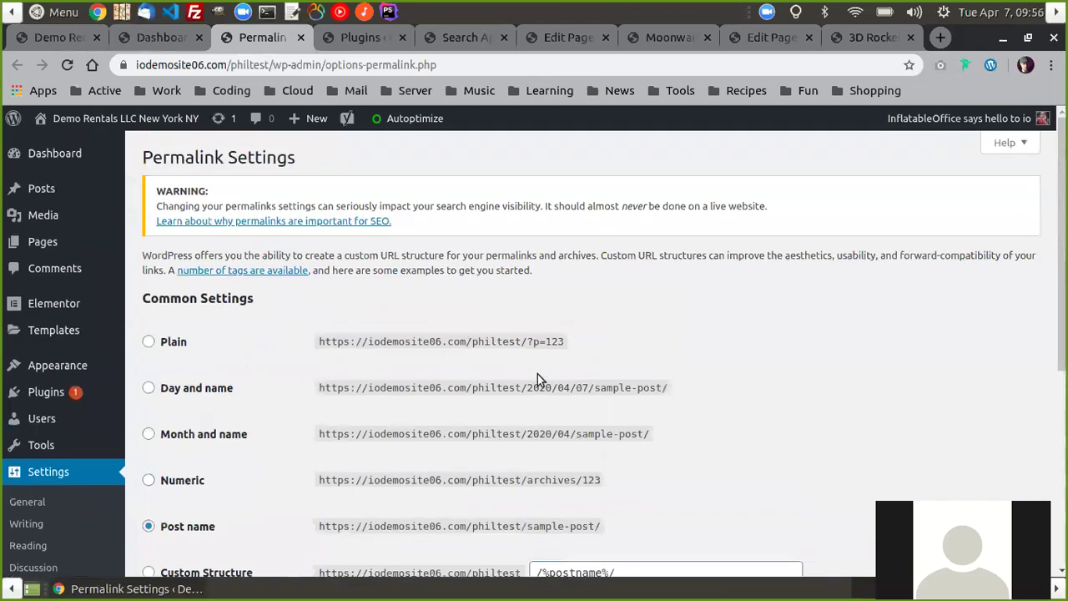
pyautogui.scroll(-3, 761, 267)
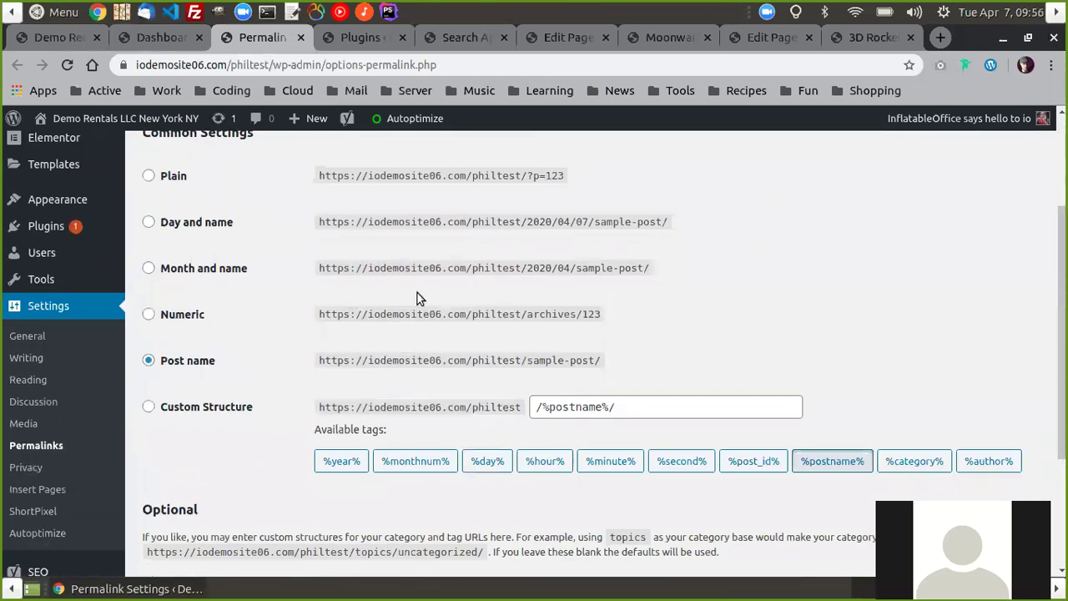
pyautogui.scroll(3, 490, 306)
pyautogui.scroll(-3, 490, 307)
pyautogui.scroll(3, 588, 338)
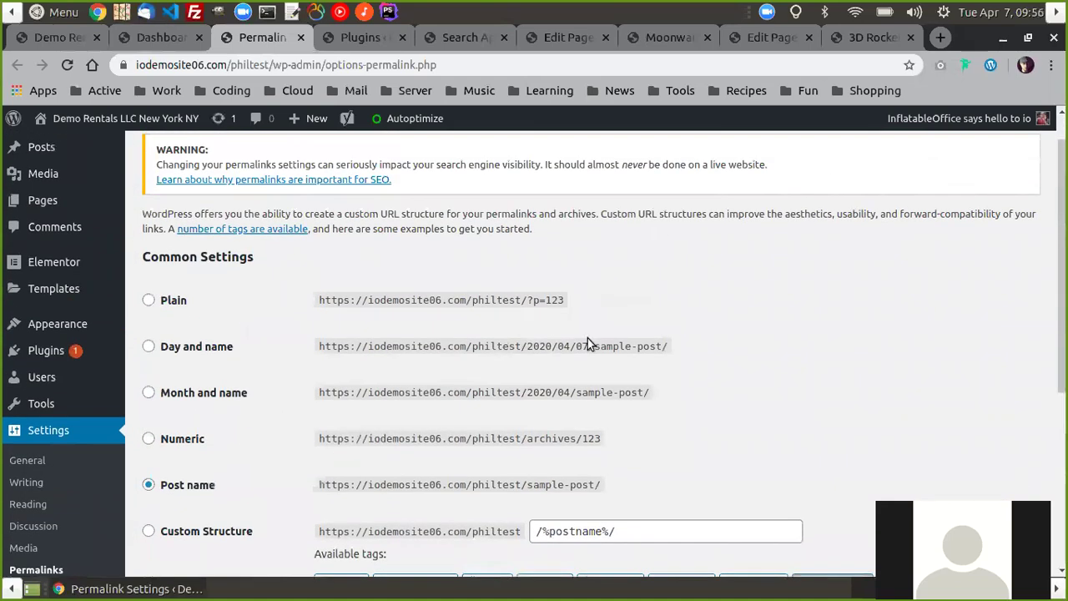
pyautogui.scroll(-3, 602, 338)
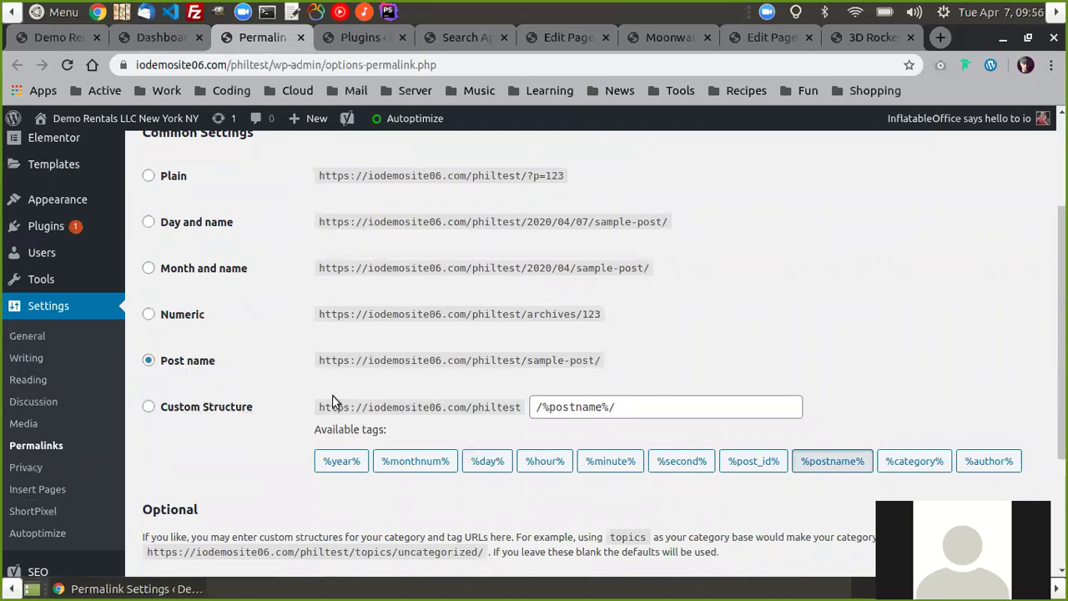
pyautogui.scroll(2, 351, 413)
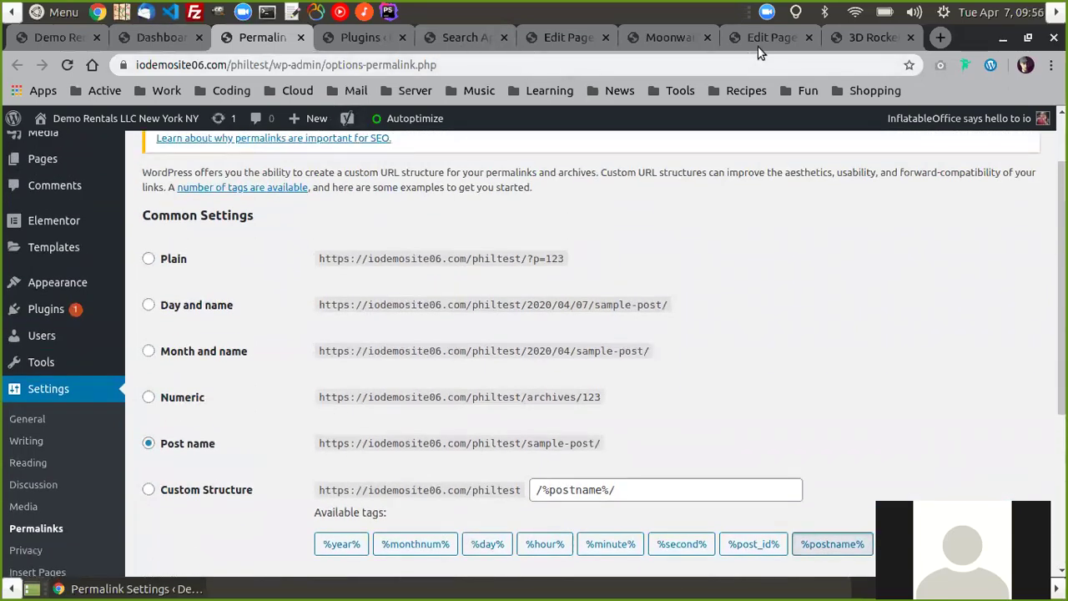
# - Compare the 3D Rocket Bounce House page's URL with the structure options in the Permalink Settings
pyautogui.click(839, 35)
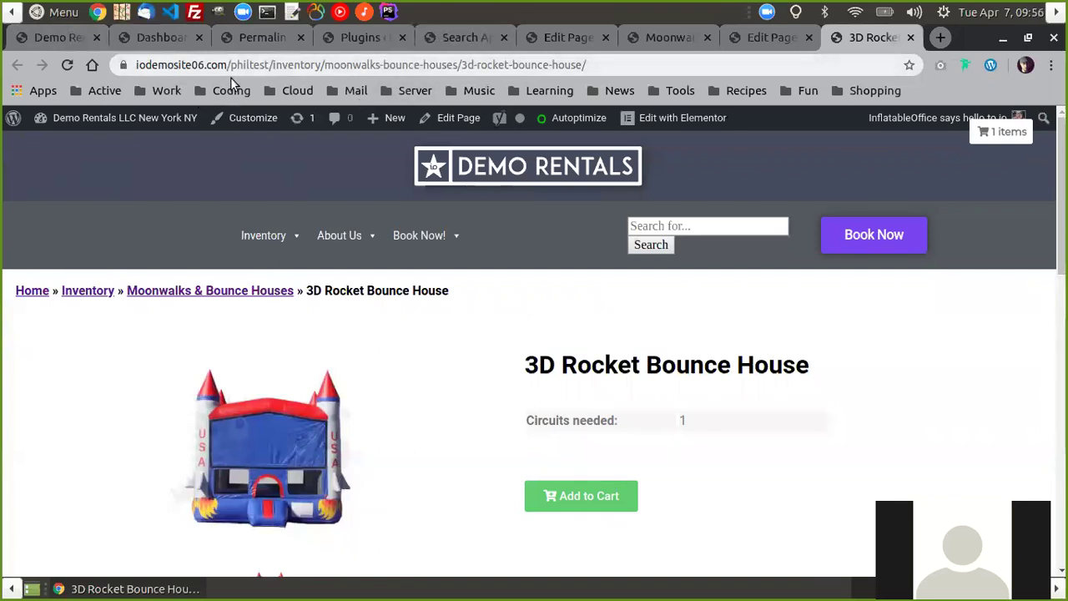
pyautogui.click(259, 35)
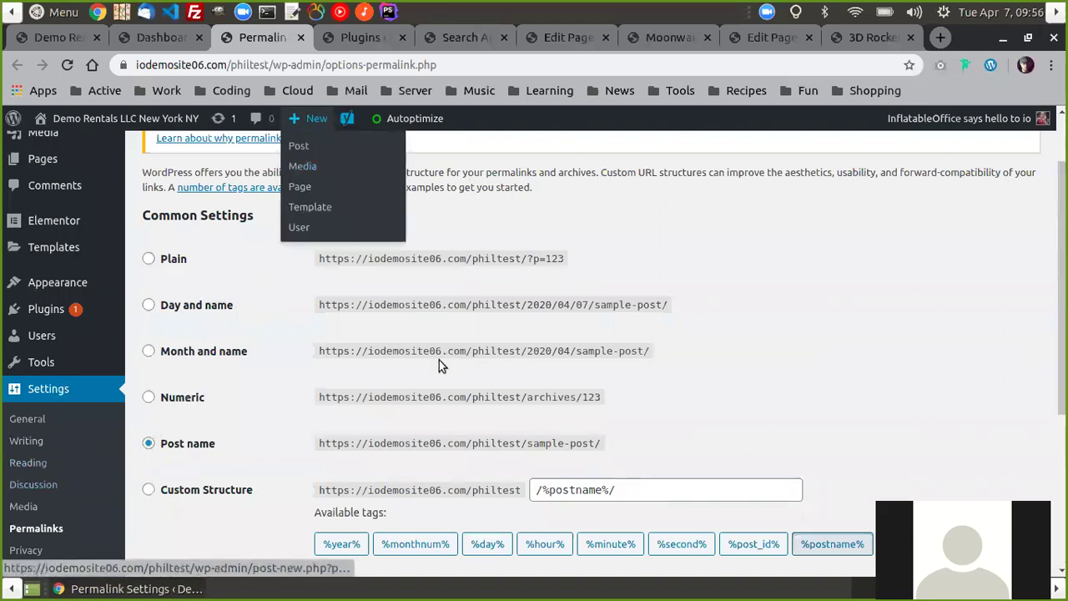
pyautogui.scroll(-1, 502, 349)
pyautogui.scroll(-3, 501, 349)
# - Review the full list of installed plugins, from Autoptimize down to Yoast SEO
pyautogui.click(357, 39)
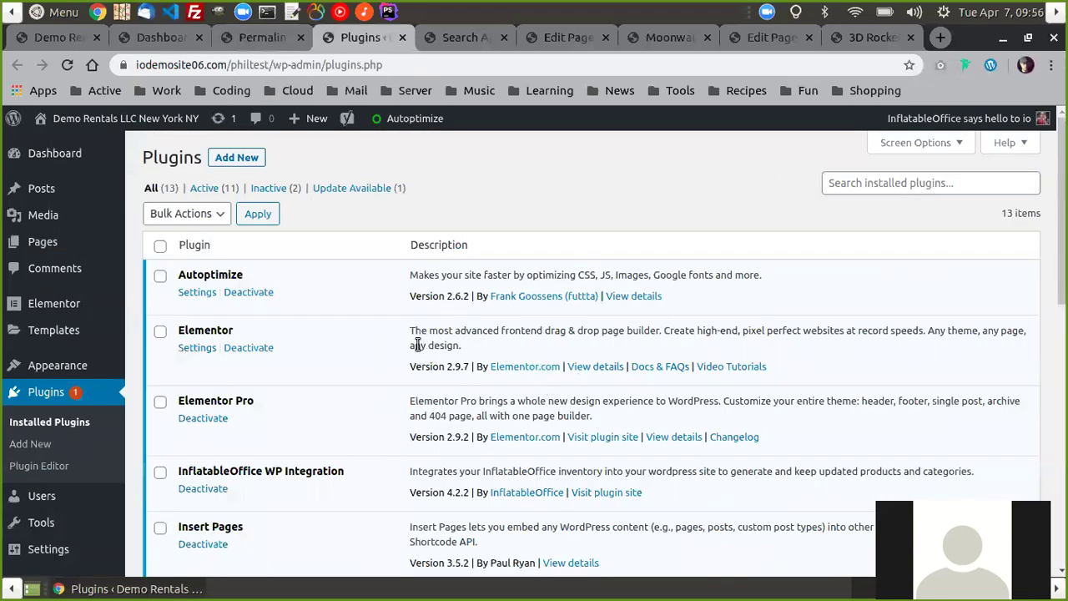
pyautogui.scroll(-1, 409, 349)
pyautogui.scroll(-4, 404, 351)
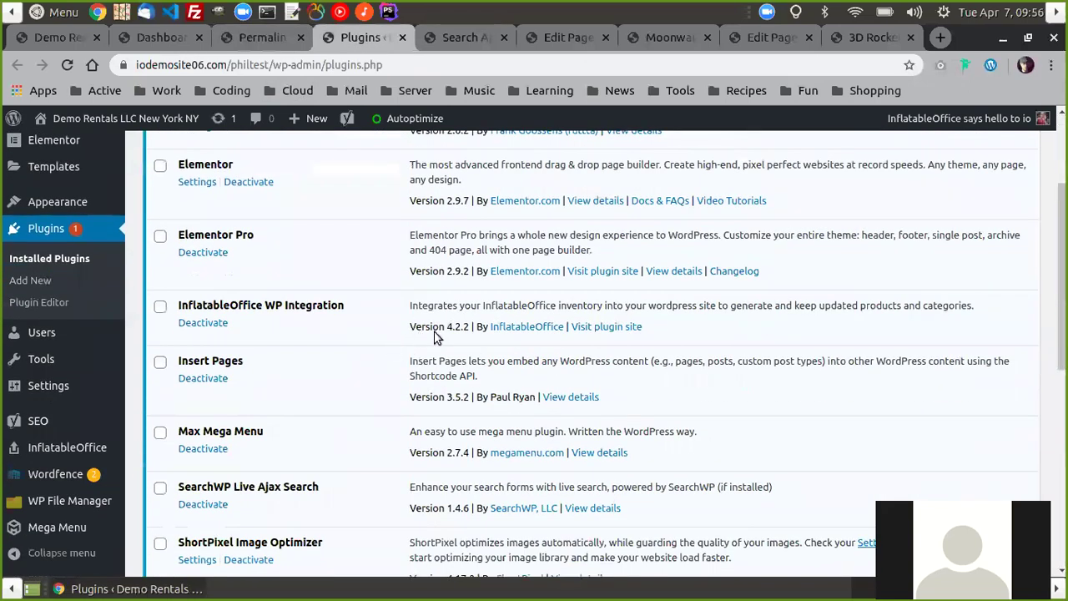
pyautogui.scroll(-10, 436, 337)
pyautogui.scroll(-2, 436, 338)
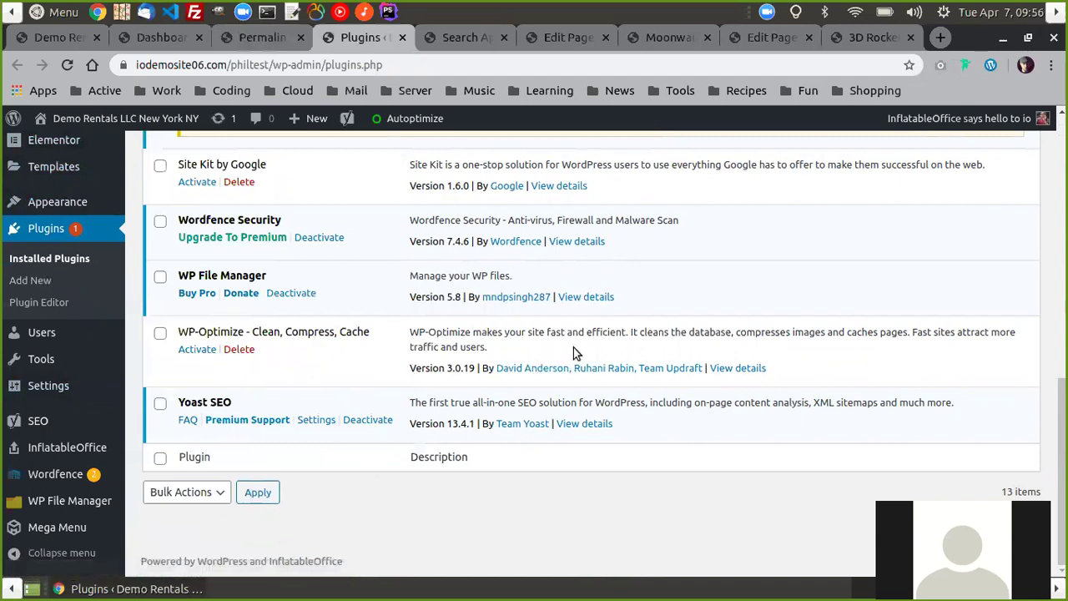
pyautogui.scroll(2, 576, 351)
pyautogui.scroll(-2, 562, 355)
pyautogui.scroll(2, 494, 337)
pyautogui.scroll(-2, 496, 340)
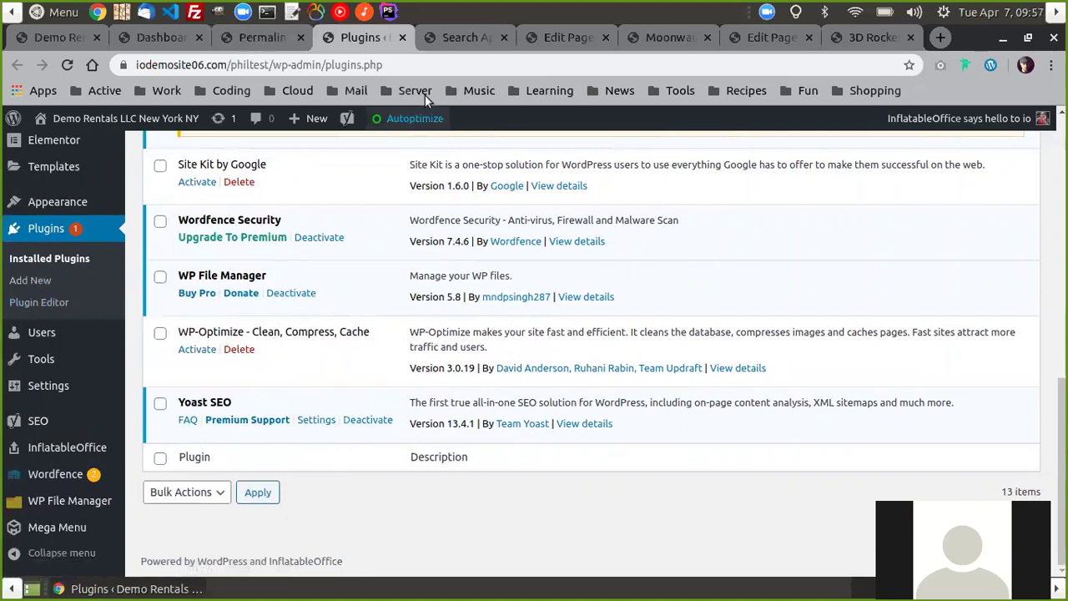
# - Examine the Breadcrumbs settings in Yoast SEO's Search Appearance, including the enable option, separator and prefixes
pyautogui.click(470, 36)
pyautogui.scroll(1, 647, 291)
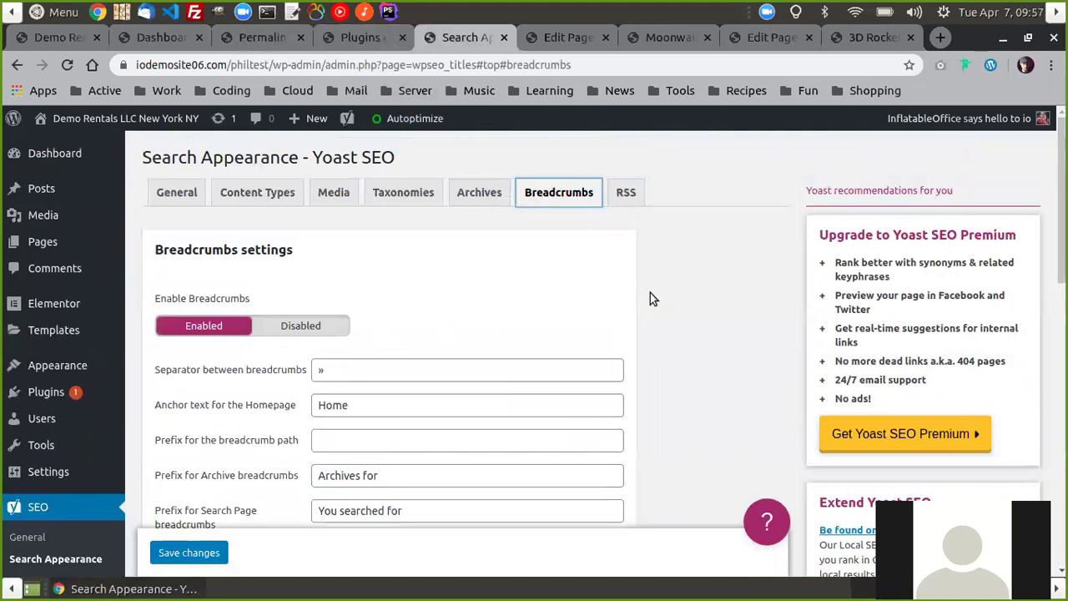
pyautogui.scroll(-4, 651, 293)
pyautogui.scroll(-2, 659, 334)
pyautogui.scroll(5, 670, 348)
# - Check the breadcrumb trail on the published Moonwalks & Bounce Houses page against the Yoast breadcrumb settings
pyautogui.click(659, 37)
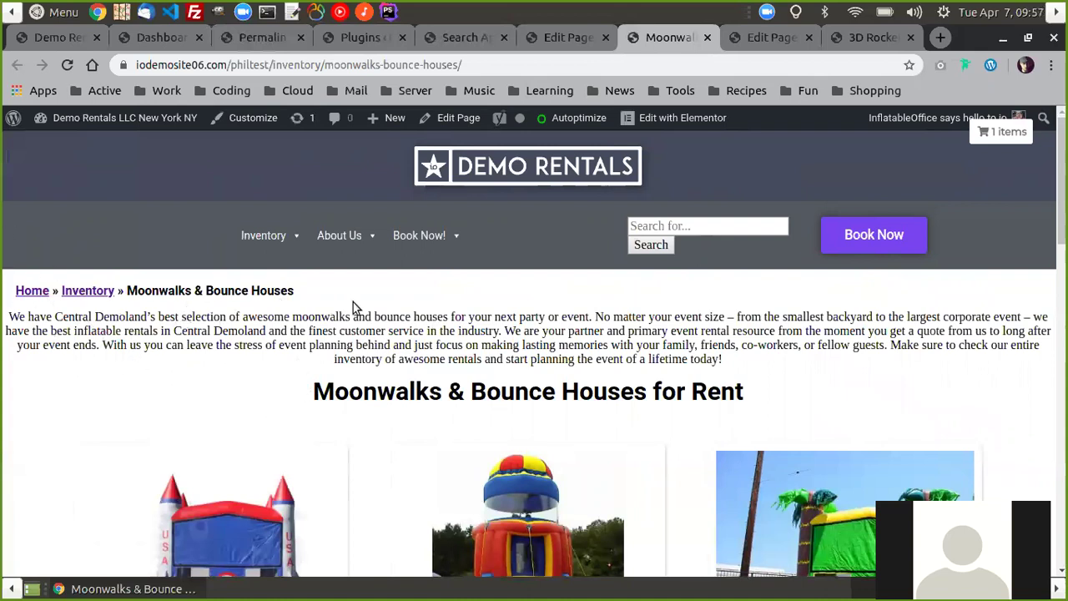
pyautogui.click(567, 38)
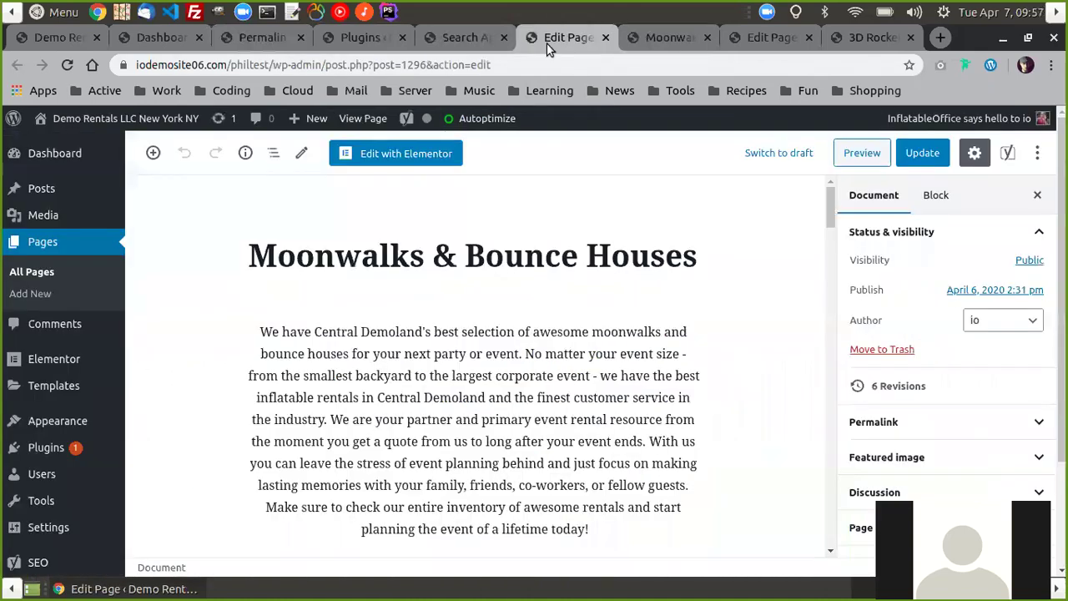
pyautogui.click(459, 37)
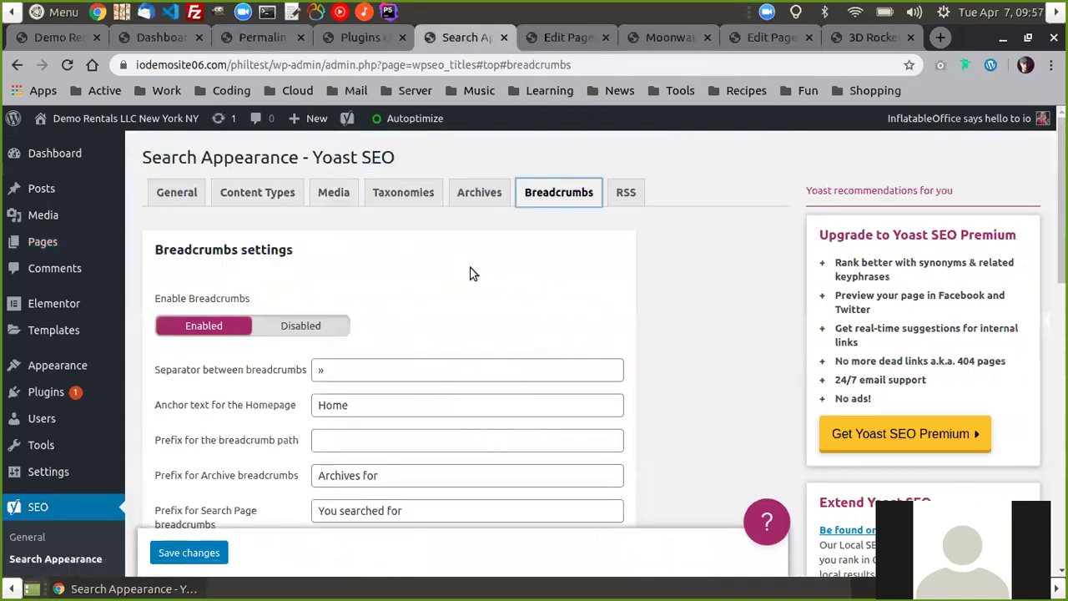
pyautogui.scroll(-1, 668, 281)
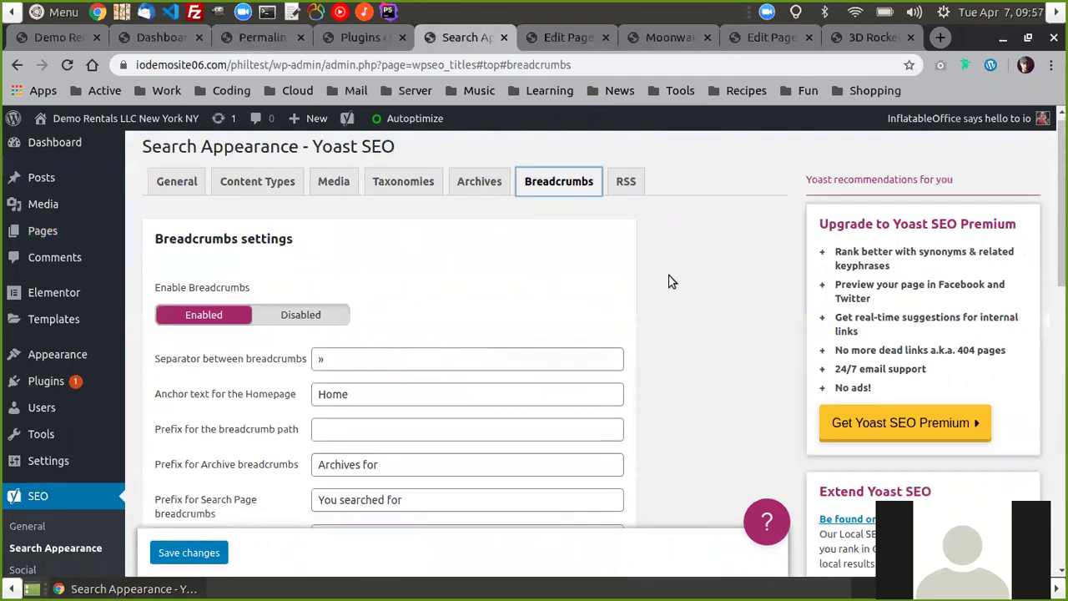
pyautogui.scroll(-3, 668, 282)
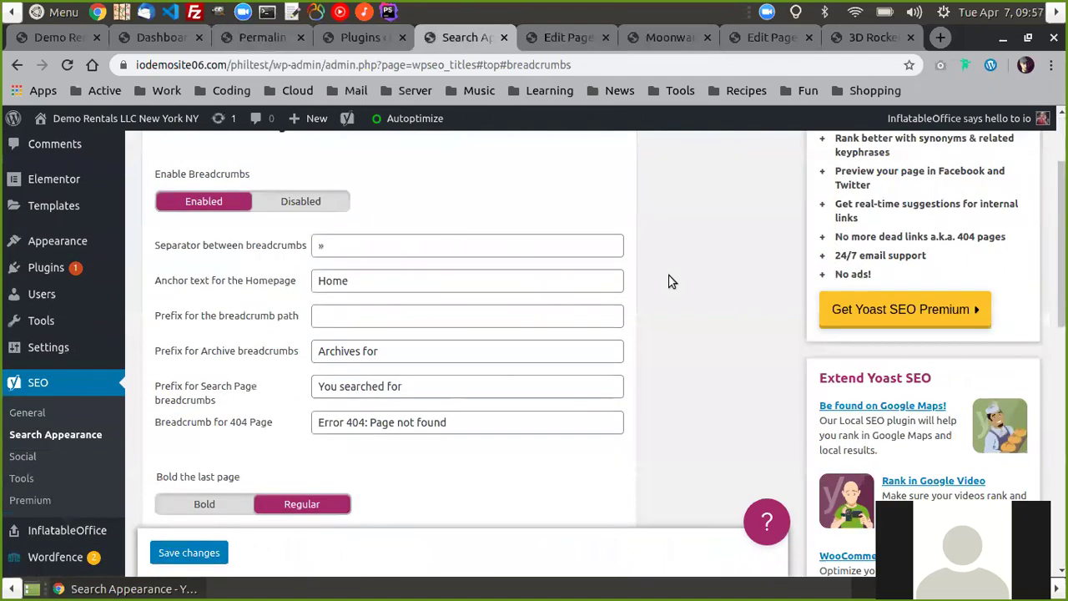
pyautogui.scroll(3, 650, 308)
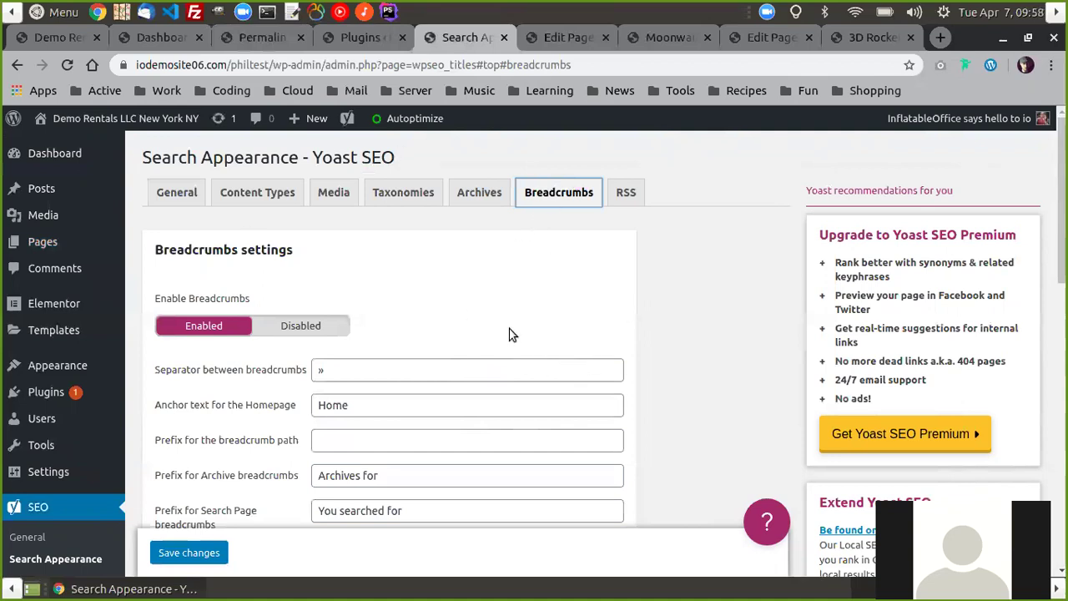
# - View the published Moonwalks & Bounce Houses page, checking its introductory text and rental listings
pyautogui.click(556, 37)
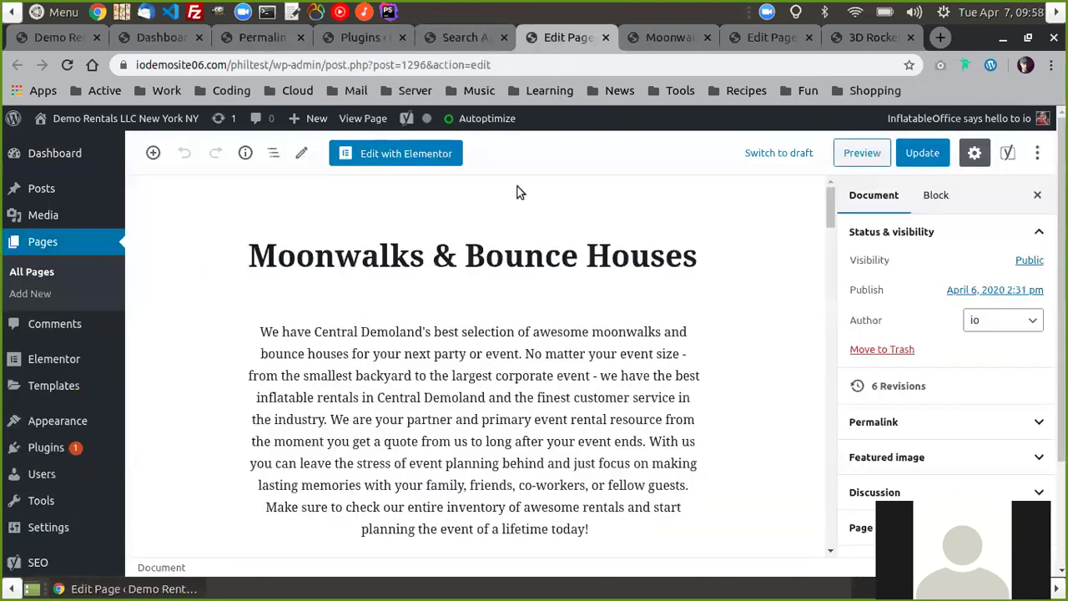
pyautogui.click(663, 37)
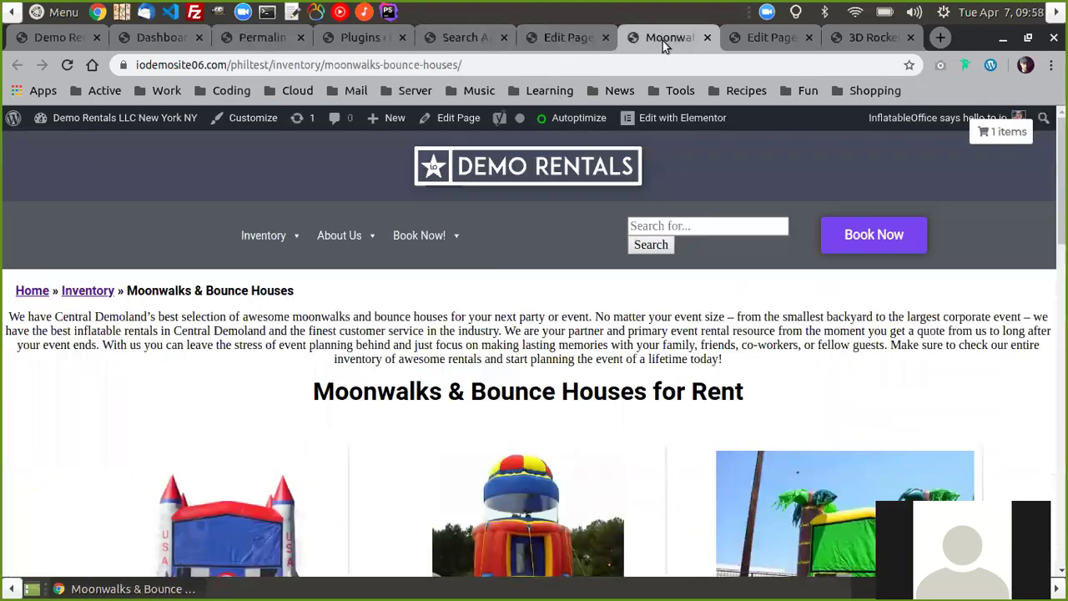
pyautogui.scroll(-5, 667, 392)
pyautogui.scroll(3, 679, 401)
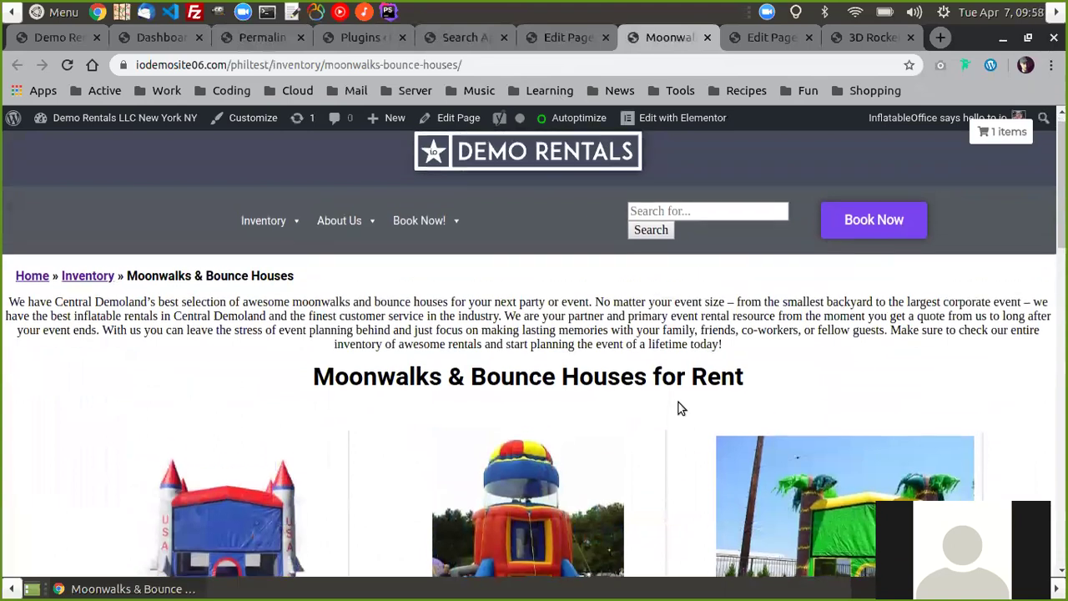
# - Examine the introductory paragraph and the category and rental shortcode blocks in the Moonwalks & Bounce Houses page editor
pyautogui.click(556, 37)
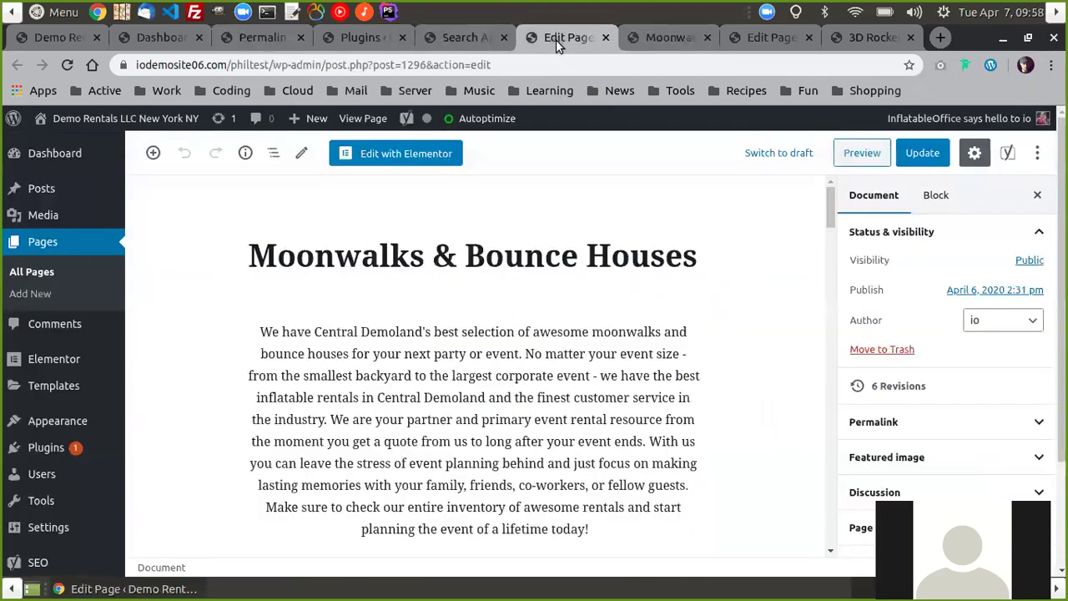
pyautogui.scroll(-3, 725, 320)
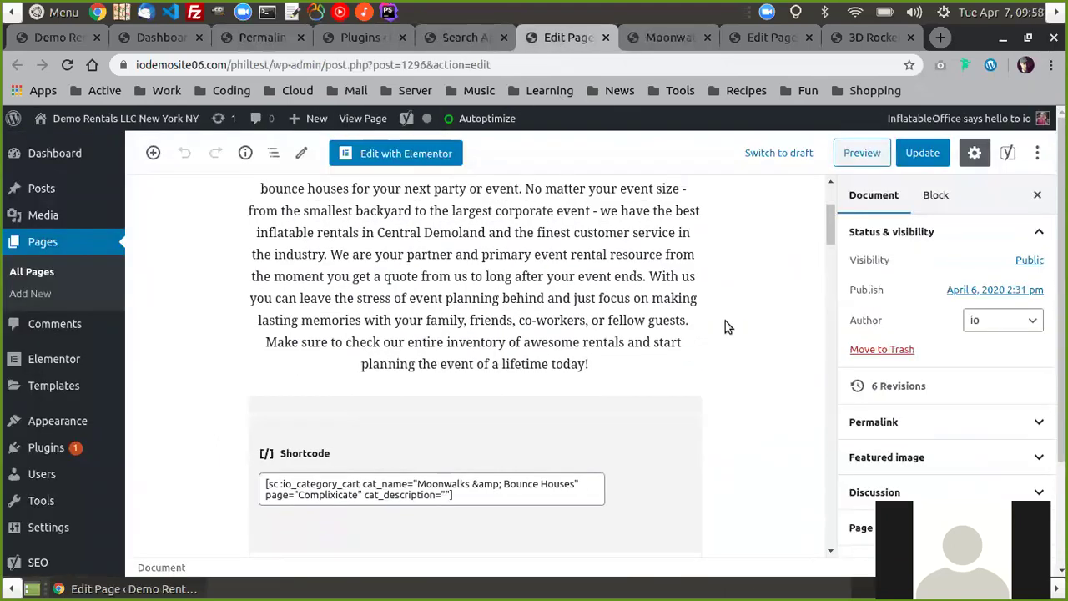
pyautogui.scroll(3, 726, 321)
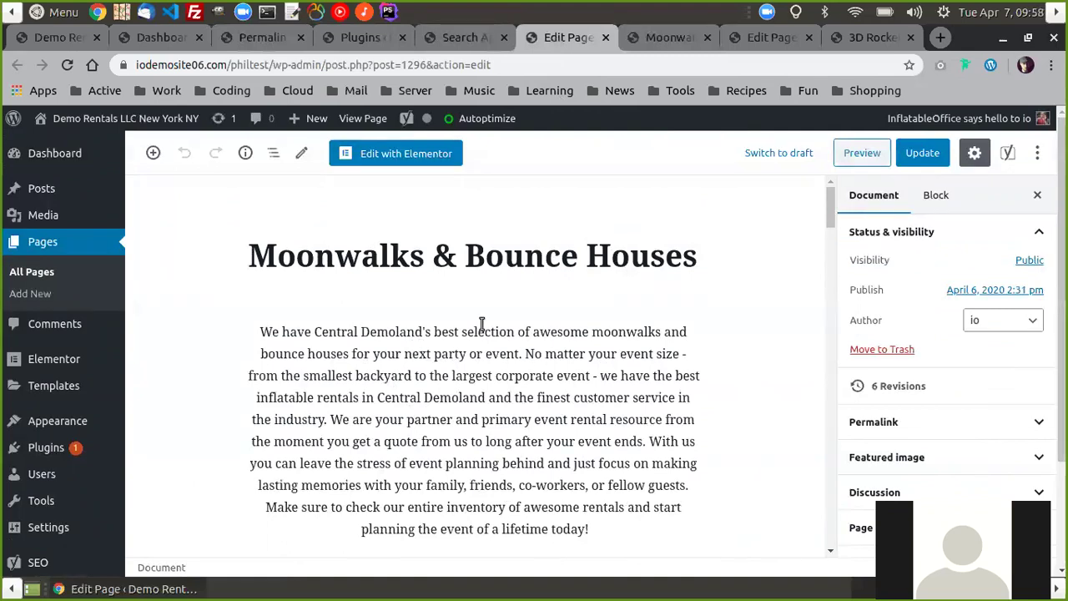
pyautogui.scroll(-4, 567, 362)
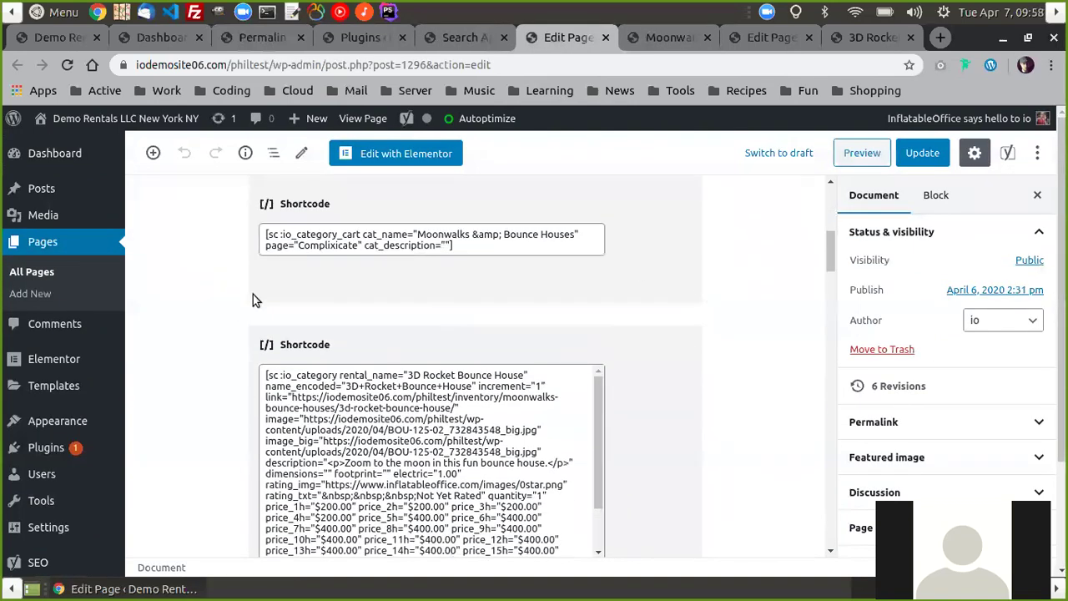
pyautogui.scroll(-4, 584, 336)
pyautogui.scroll(8, 672, 350)
pyautogui.scroll(2, 684, 349)
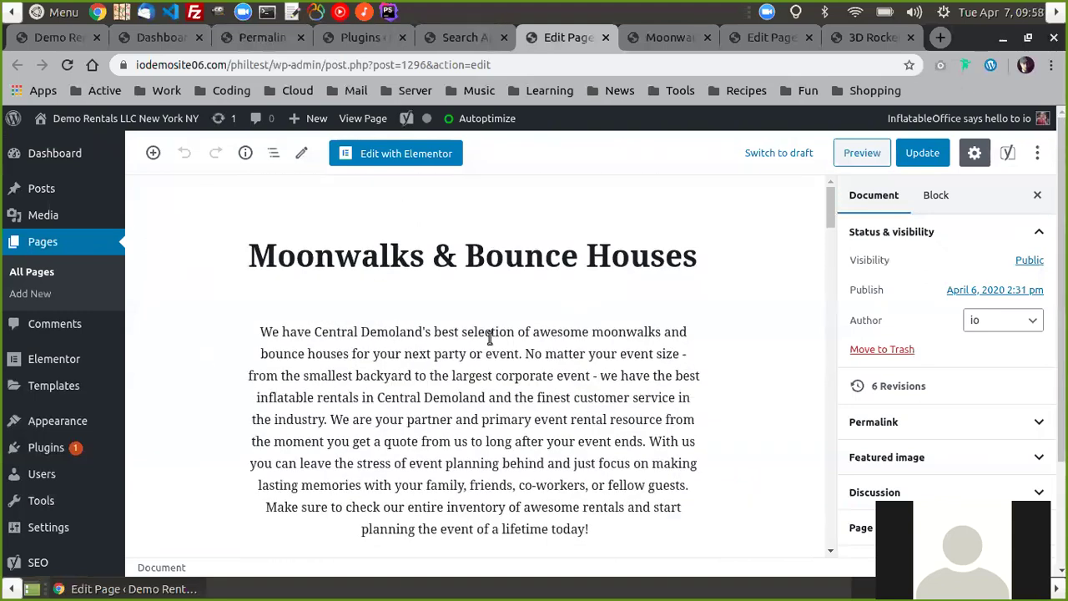
pyautogui.scroll(-4, 493, 370)
pyautogui.scroll(2, 616, 337)
pyautogui.scroll(1, 616, 337)
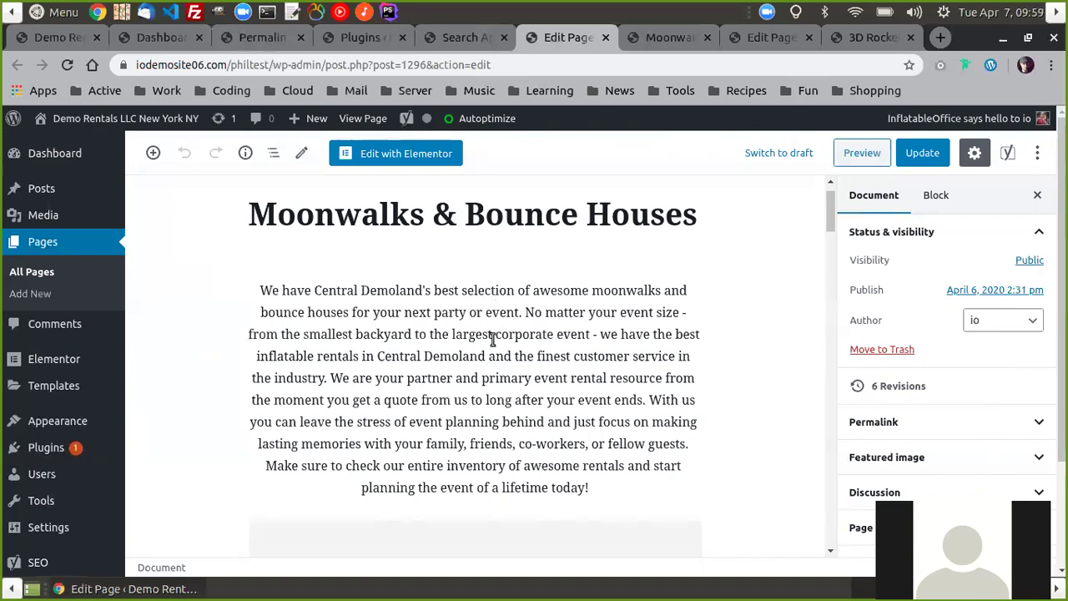
pyautogui.scroll(-2, 428, 321)
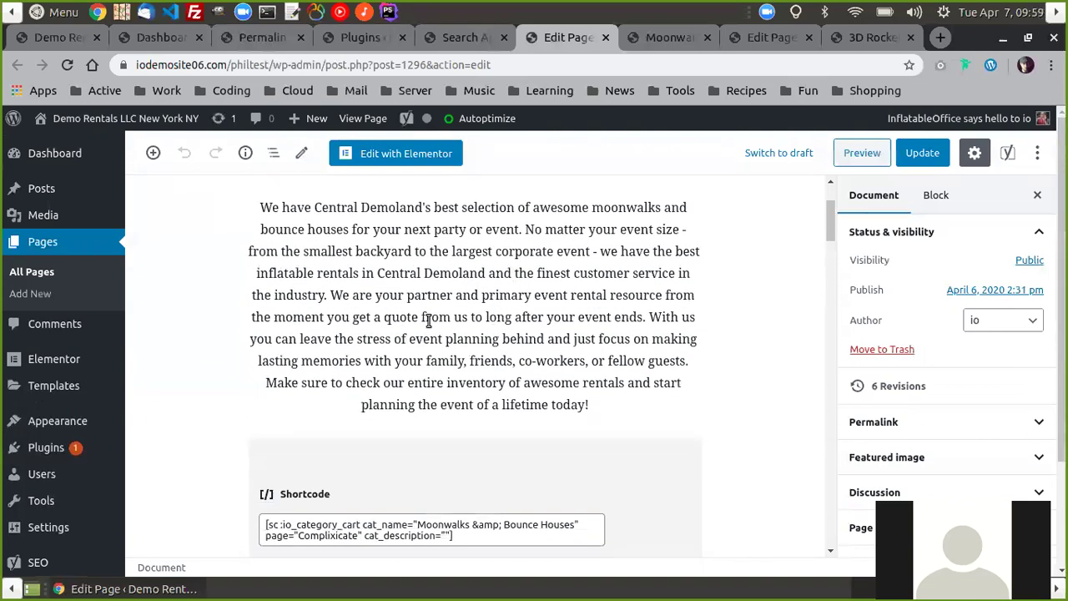
pyautogui.scroll(3, 454, 314)
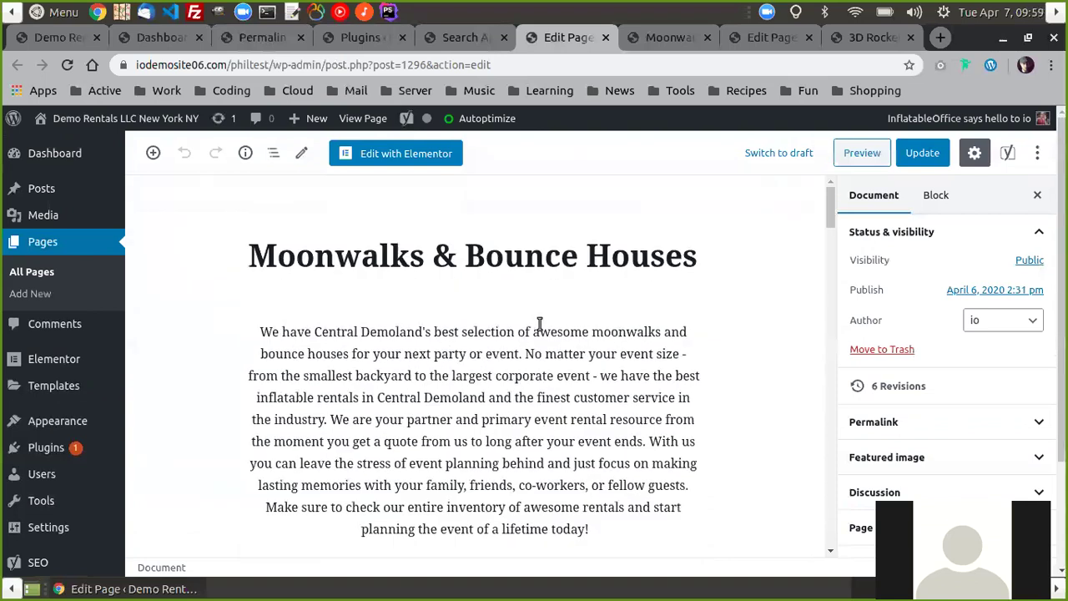
pyautogui.scroll(-5, 584, 284)
pyautogui.scroll(4, 555, 300)
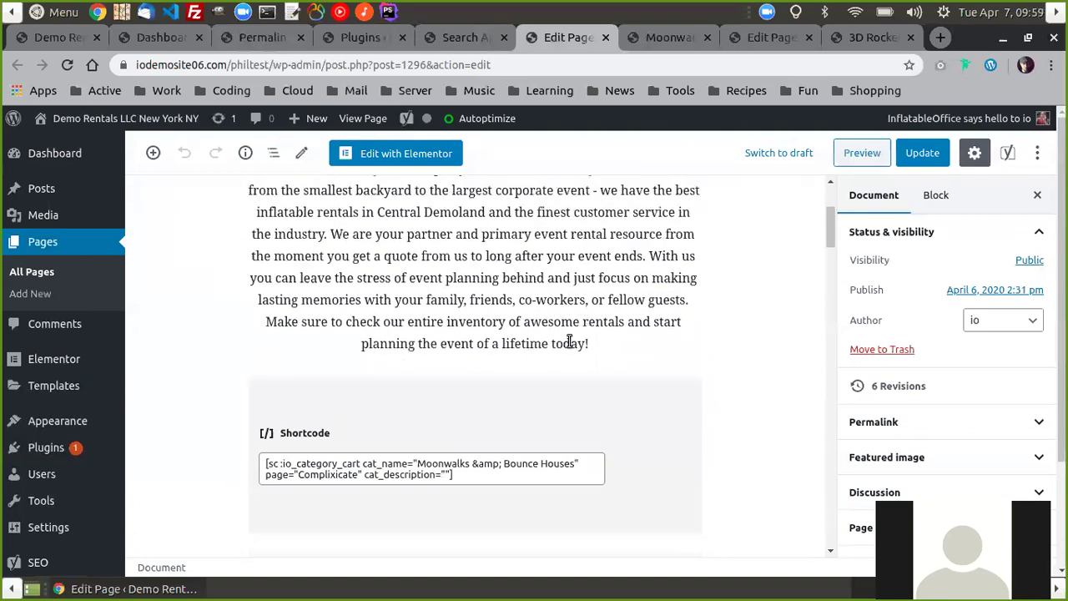
# - Copy the introductory paragraph's text on the Moonwalks & Bounce Houses page and remove its block
pyautogui.moveTo(255, 293); pyautogui.dragTo(635, 484)
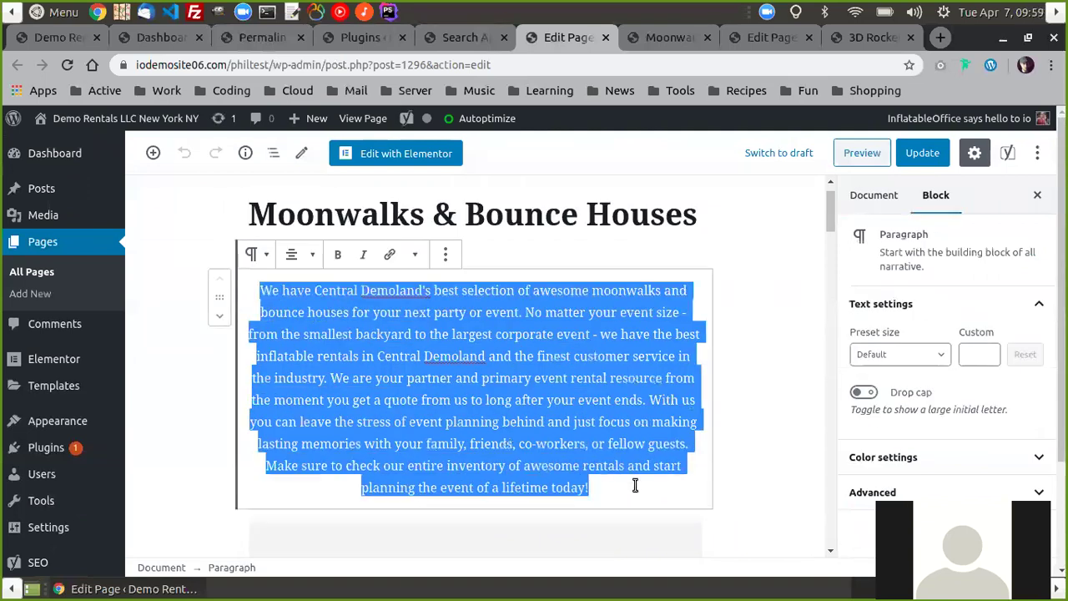
pyautogui.rightClick(563, 385)
pyautogui.click(602, 194)
pyautogui.click(445, 254)
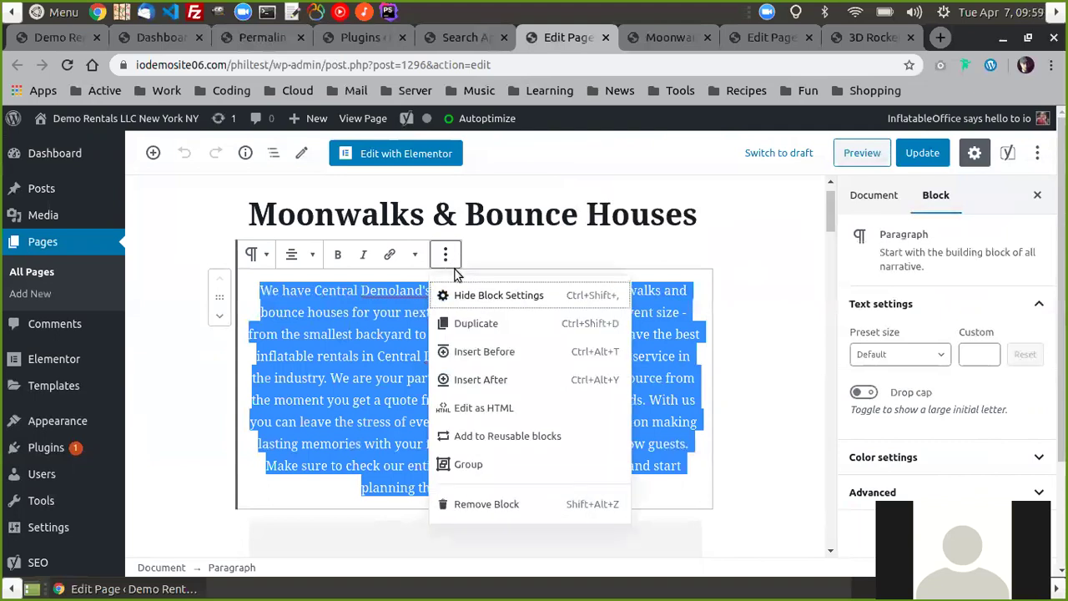
pyautogui.click(478, 504)
pyautogui.scroll(-1, 677, 393)
pyautogui.scroll(2, 596, 420)
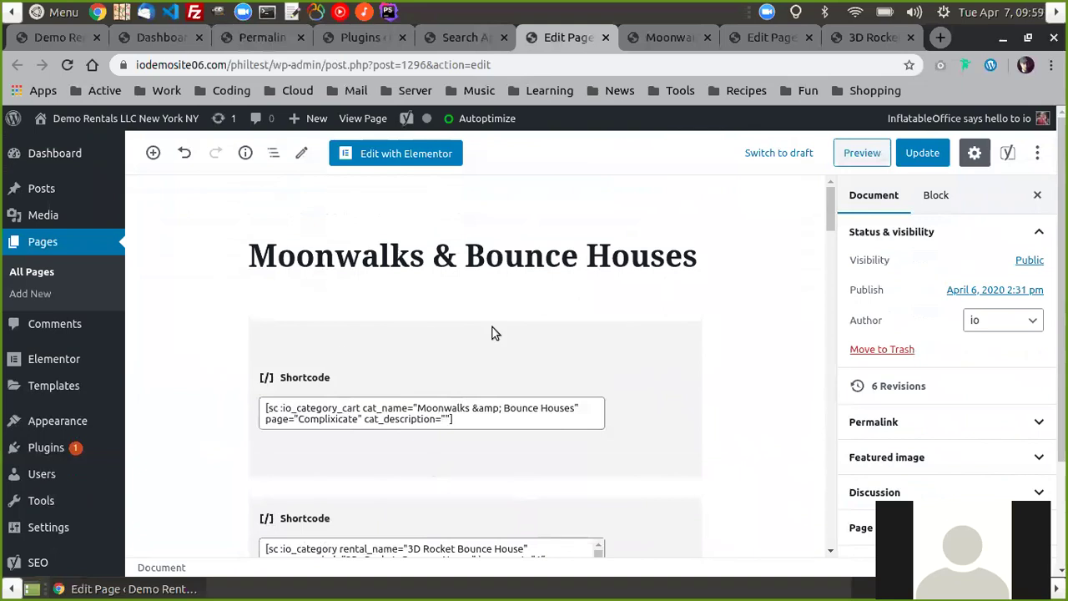
# - Insert an empty paragraph block between the category cart shortcode and the 3D Rocket Bounce House shortcode
pyautogui.scroll(-1, 534, 399)
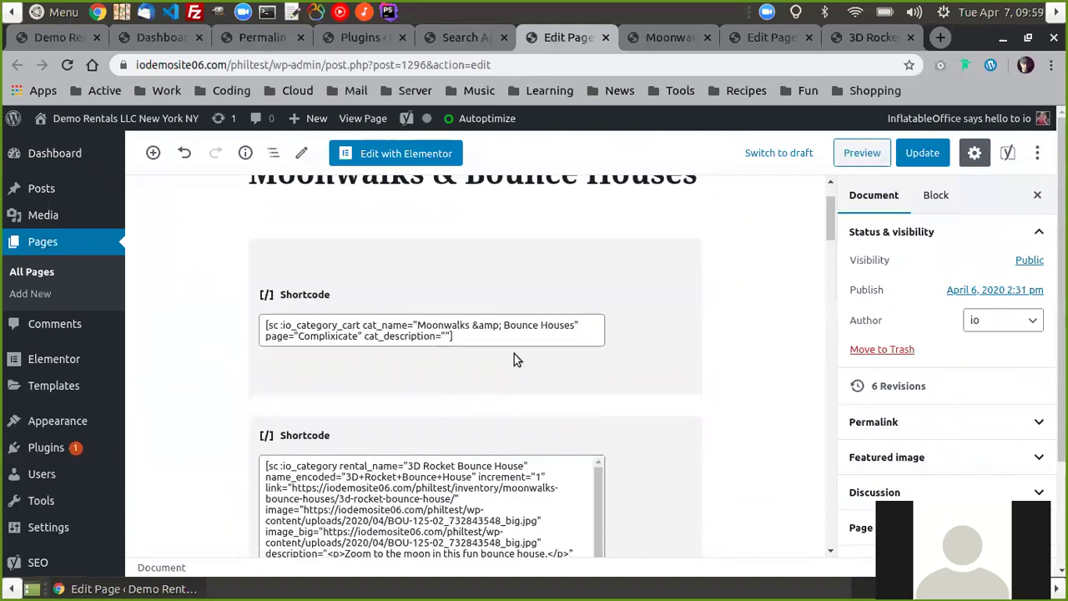
pyautogui.click(455, 405)
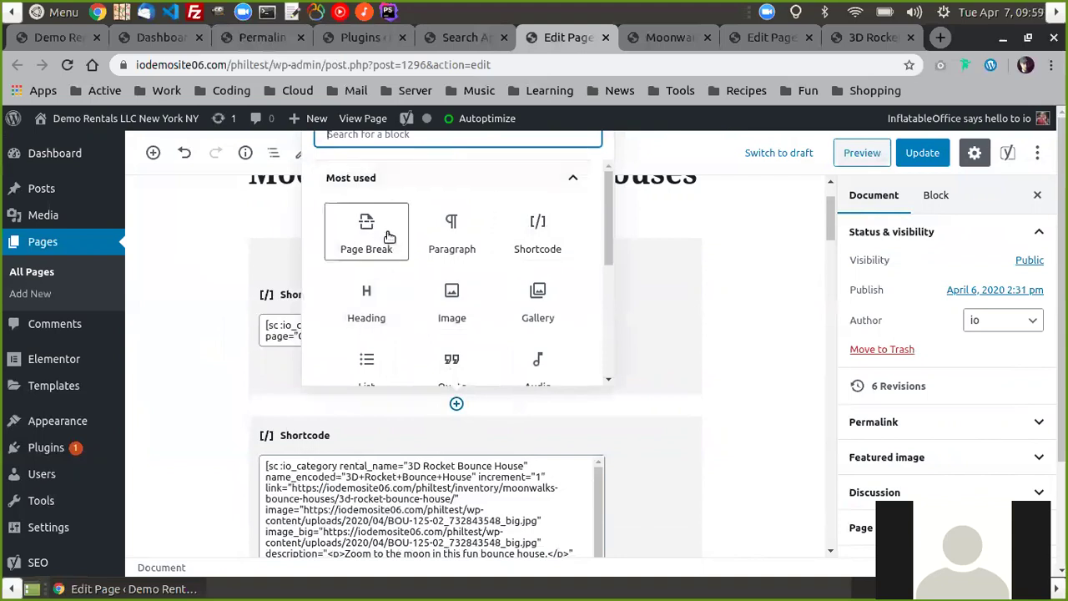
pyautogui.click(452, 230)
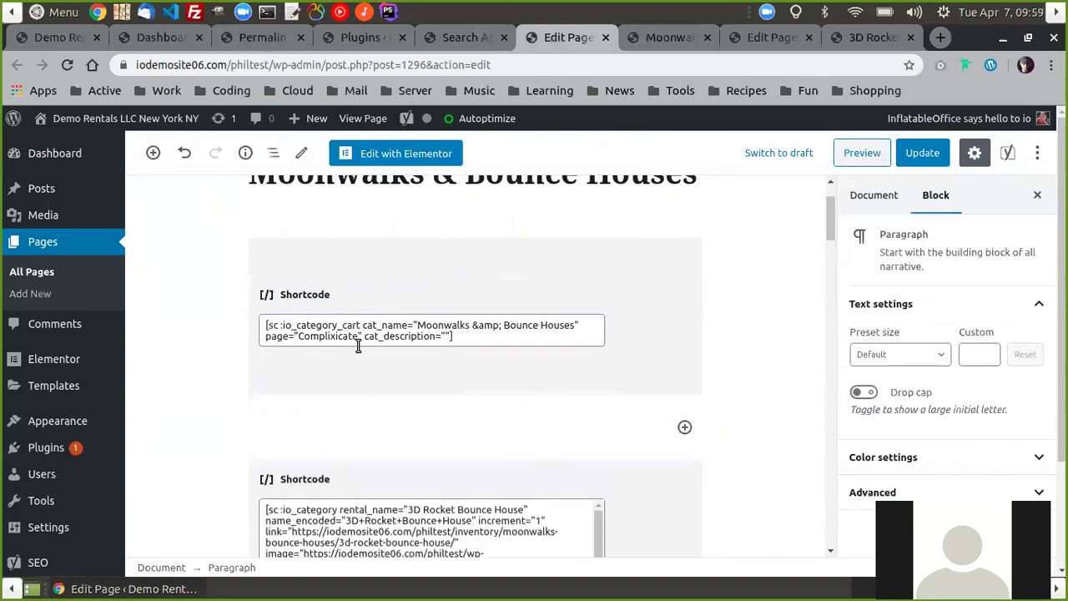
pyautogui.scroll(-3, 464, 401)
pyautogui.scroll(2, 468, 440)
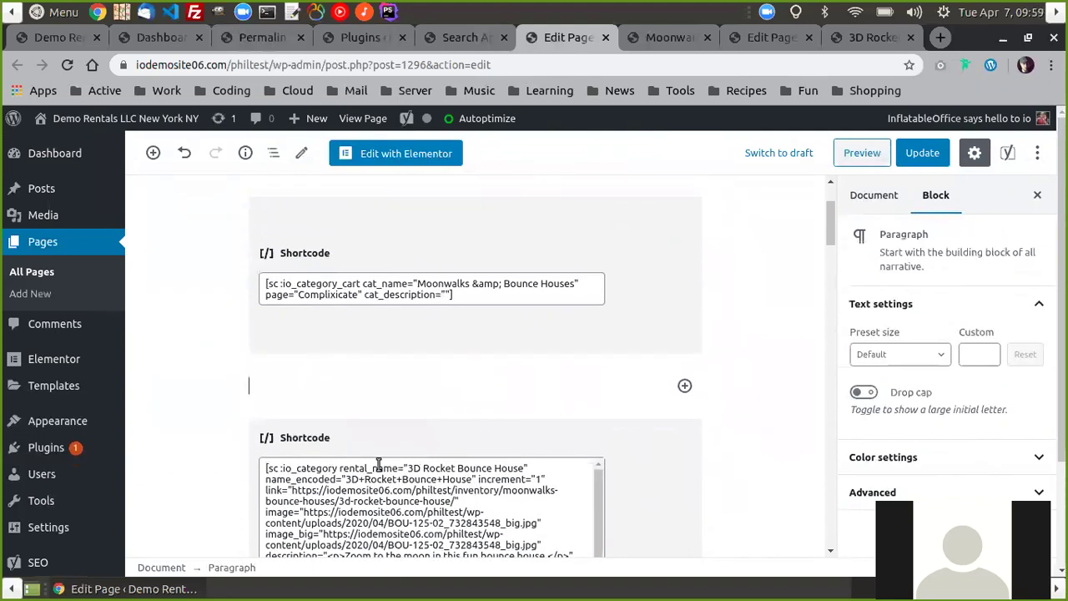
# - Paste the copied introductory text into the new empty paragraph block below the category cart shortcode
pyautogui.scroll(-3, 377, 392)
pyautogui.scroll(3, 377, 392)
pyautogui.scroll(2, 376, 313)
pyautogui.scroll(-2, 410, 312)
pyautogui.scroll(2, 410, 317)
pyautogui.scroll(-1, 498, 310)
pyautogui.hotkey('ctrl', 'v')
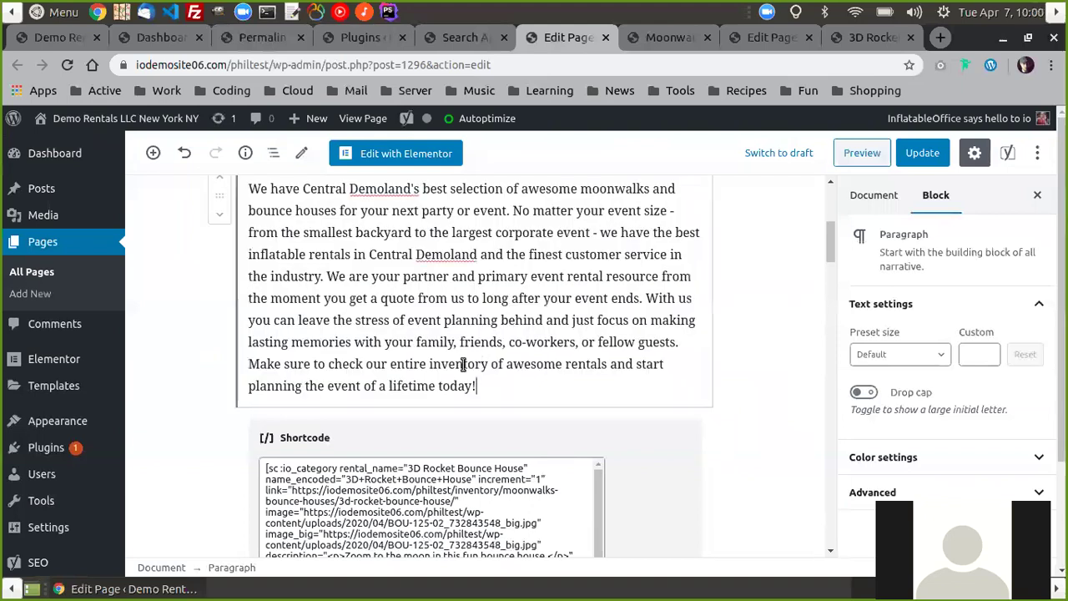
pyautogui.scroll(1, 757, 357)
pyautogui.click(771, 360)
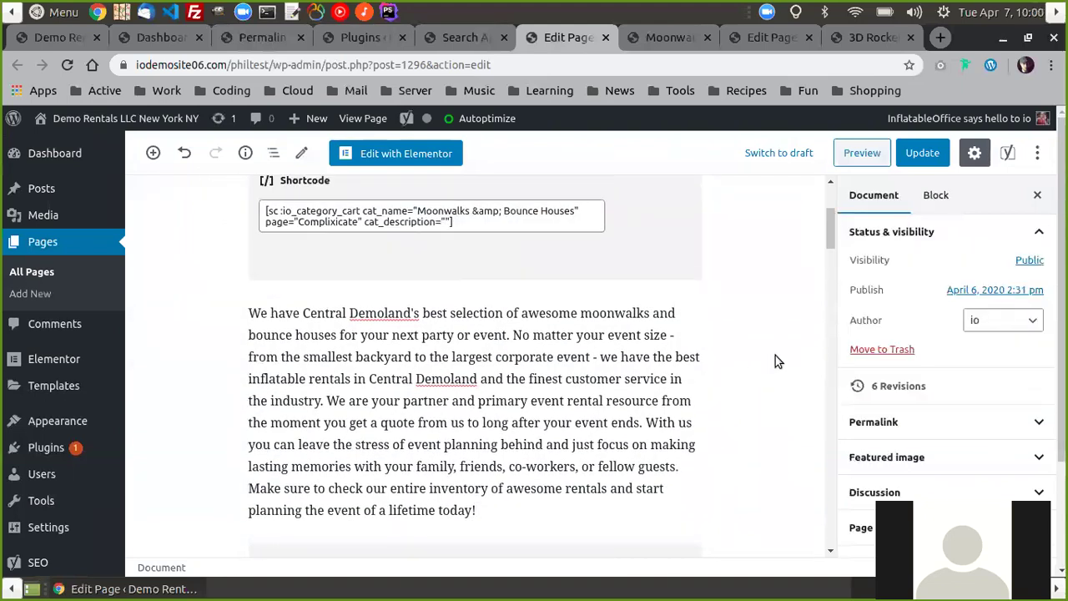
# - Move the introductory paragraph block up above the category cart shortcode, directly below the page title
pyautogui.scroll(2, 327, 421)
pyautogui.scroll(-2, 323, 444)
pyautogui.click(274, 255)
pyautogui.click(333, 424)
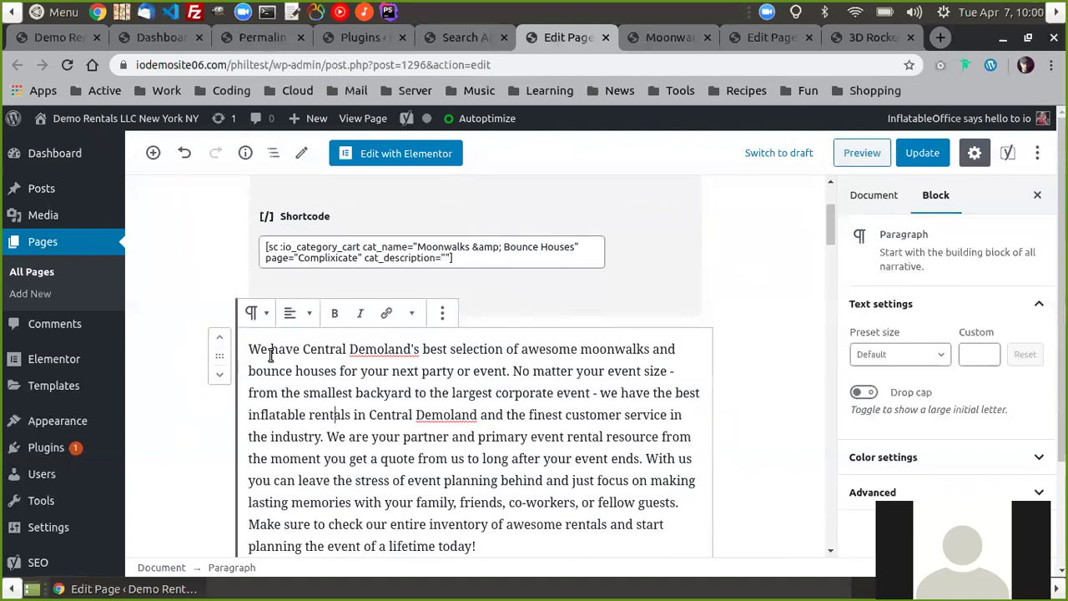
pyautogui.click(217, 338)
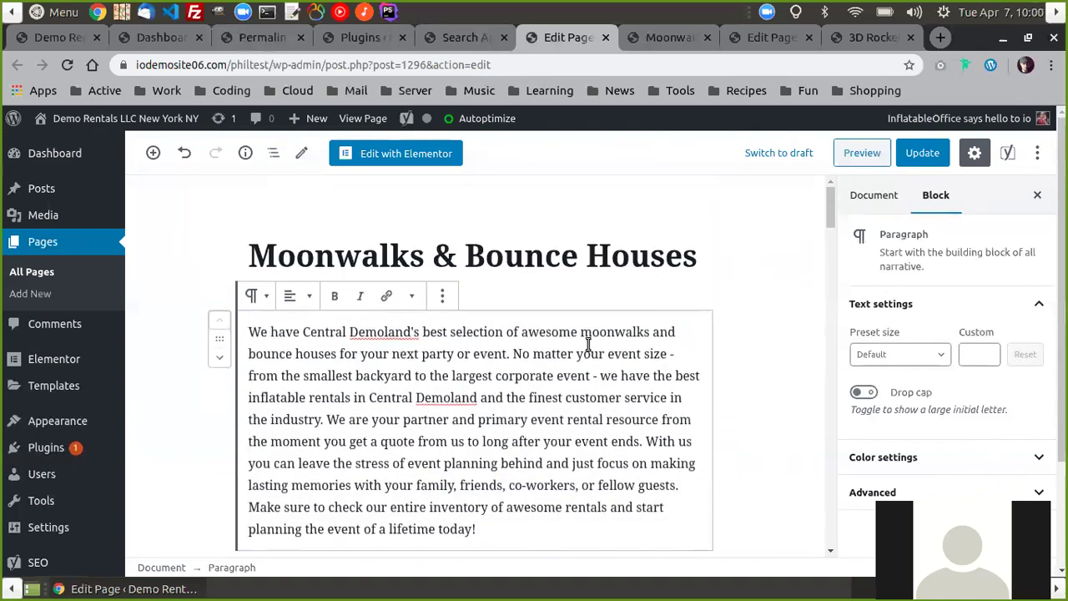
pyautogui.scroll(-3, 719, 348)
pyautogui.scroll(3, 716, 361)
pyautogui.click(775, 290)
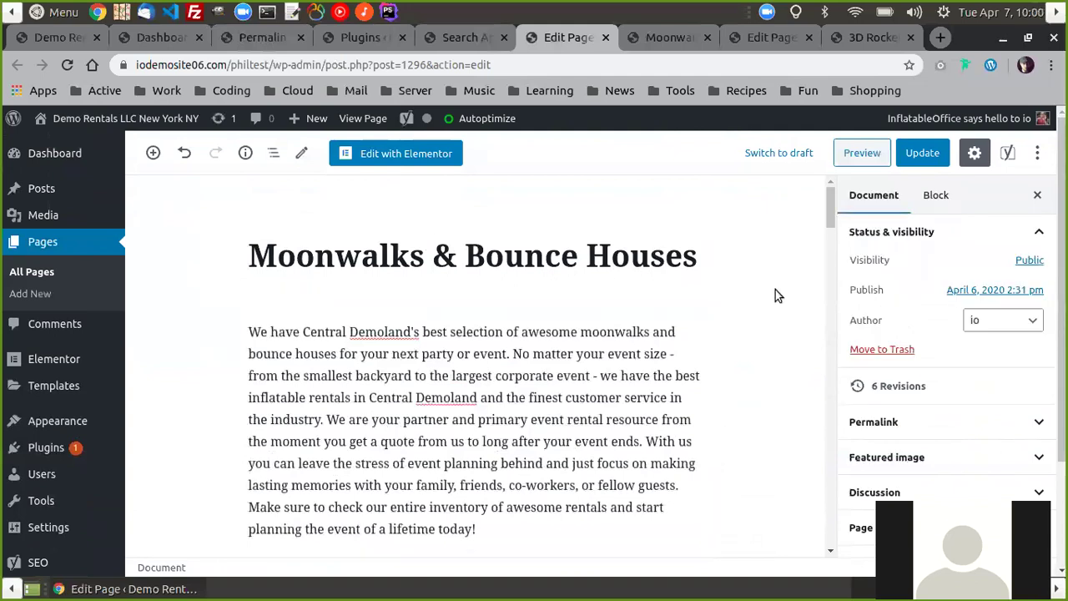
# - Update the page and reload the published Moonwalks & Bounce Houses page to check the introductory text's position
pyautogui.scroll(-3, 772, 323)
pyautogui.scroll(3, 772, 324)
pyautogui.click(922, 153)
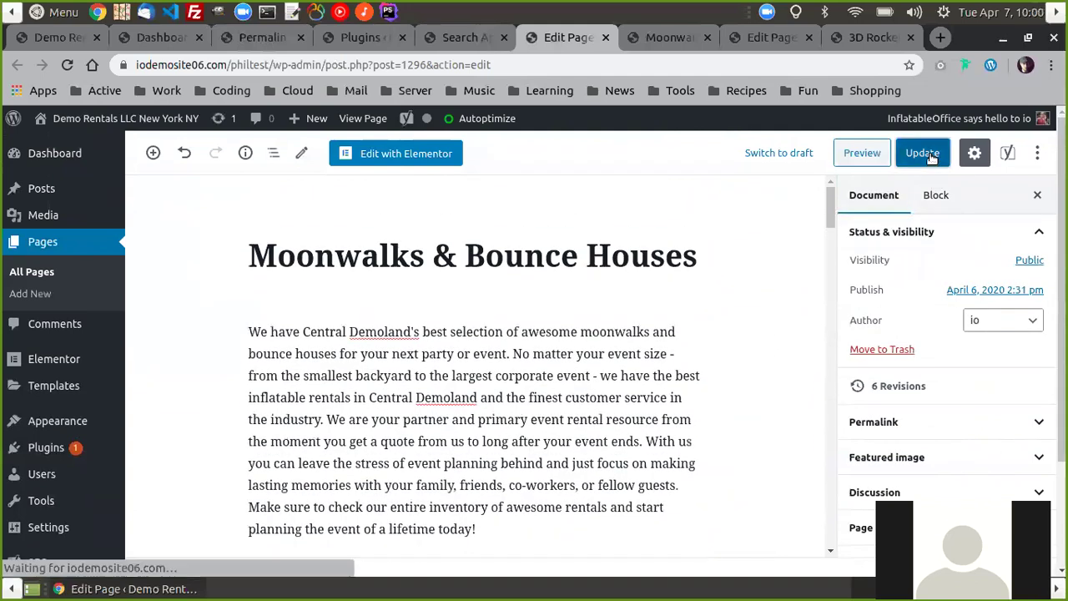
pyautogui.click(665, 37)
pyautogui.click(66, 65)
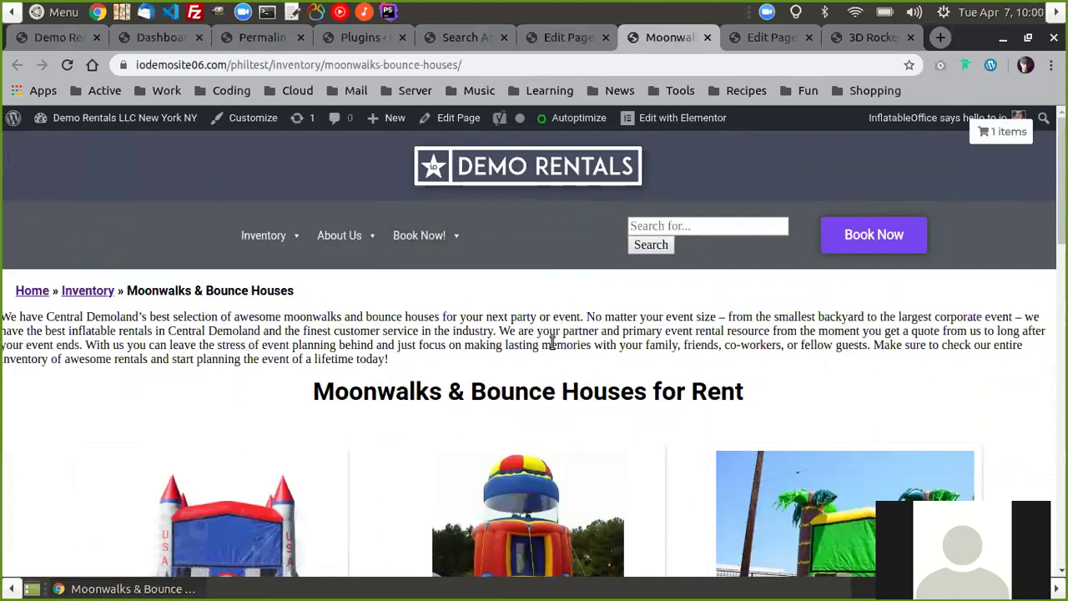
pyautogui.scroll(-2, 619, 441)
pyautogui.scroll(2, 618, 441)
# - Return to the page editor and examine the Yoast SEO section below the content blocks, including the focus keyphrase field
pyautogui.click(556, 38)
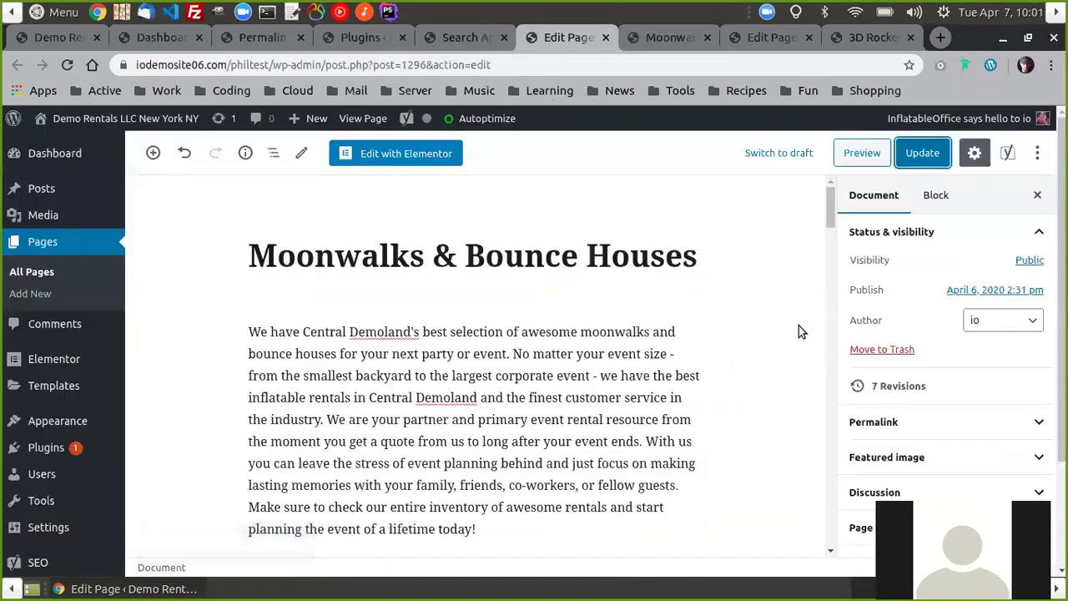
pyautogui.scroll(-15, 773, 309)
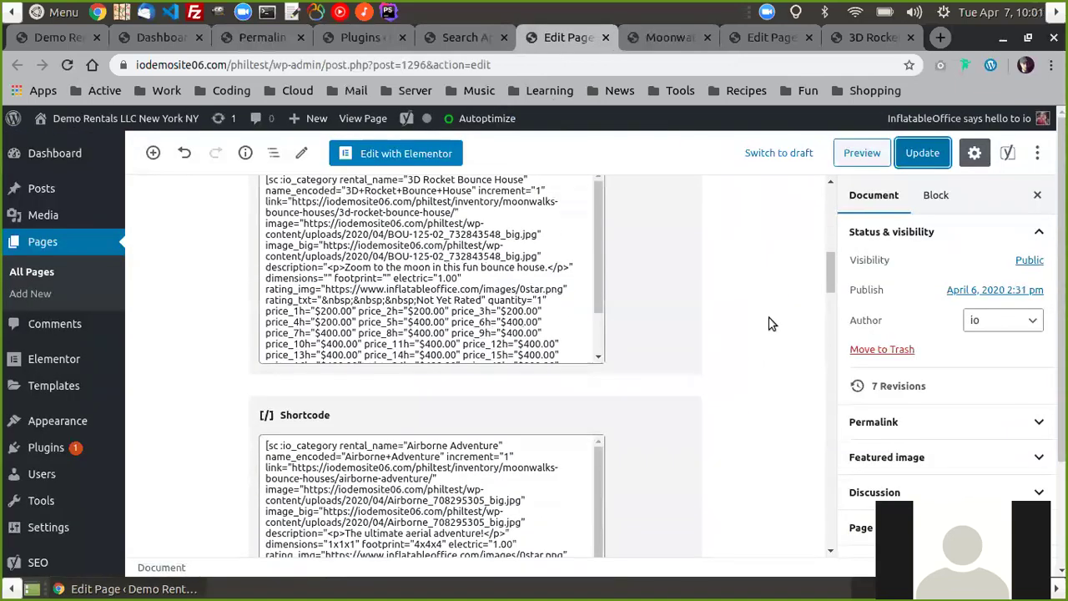
pyautogui.scroll(-15, 772, 324)
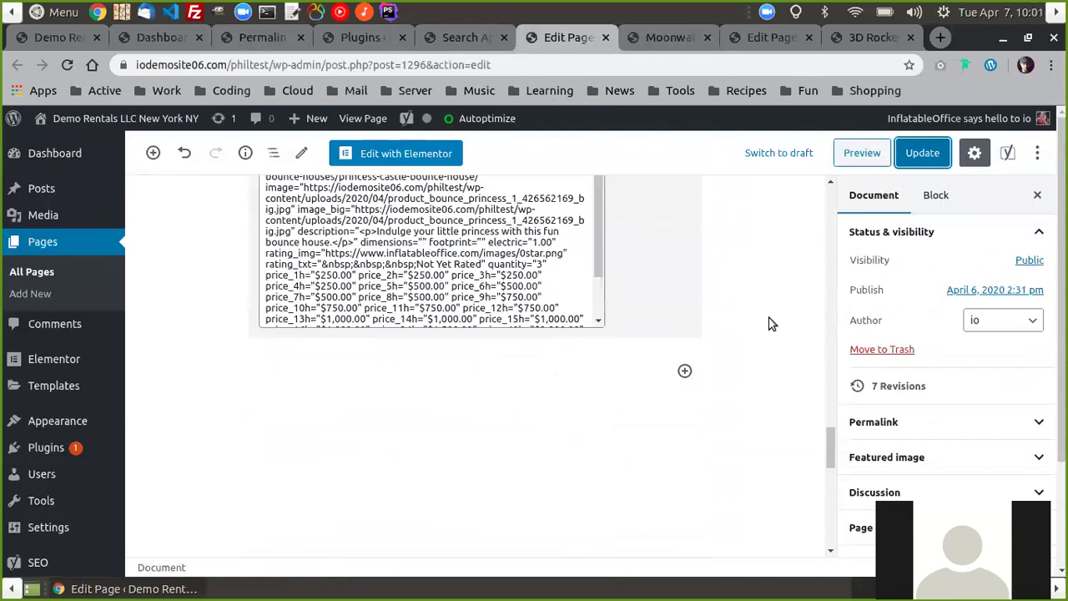
pyautogui.scroll(-2, 715, 317)
pyautogui.scroll(1, 706, 353)
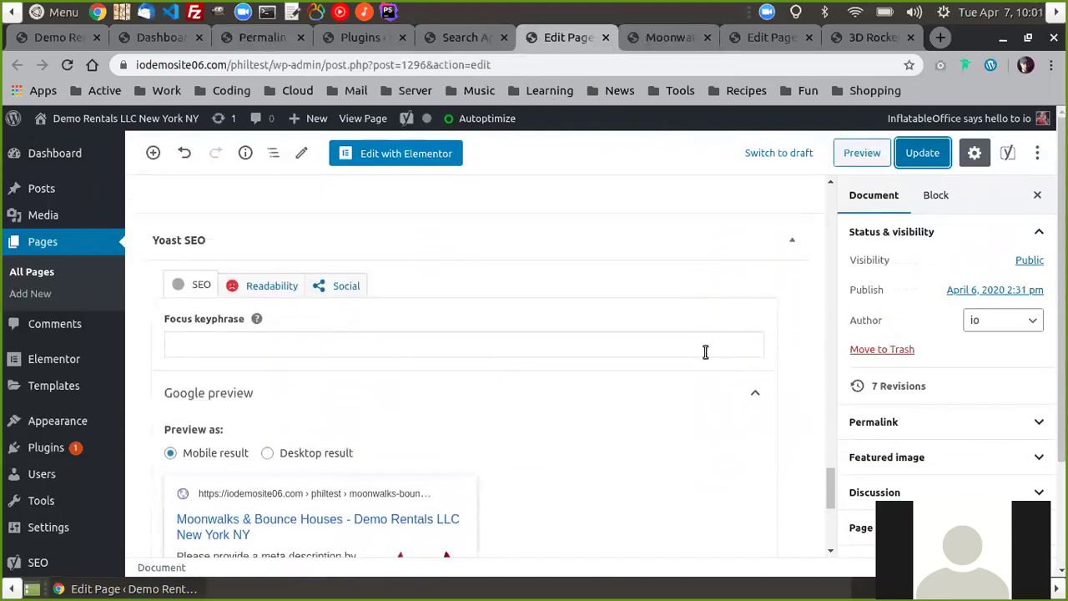
pyautogui.scroll(-1, 618, 376)
pyautogui.scroll(-1, 622, 371)
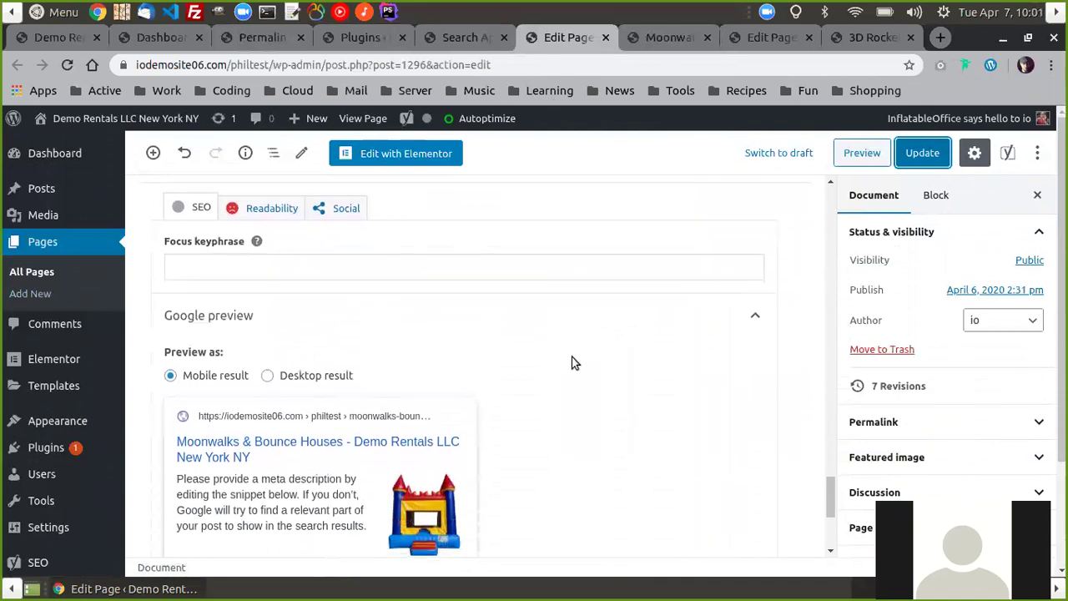
pyautogui.scroll(-2, 575, 363)
pyautogui.scroll(3, 586, 365)
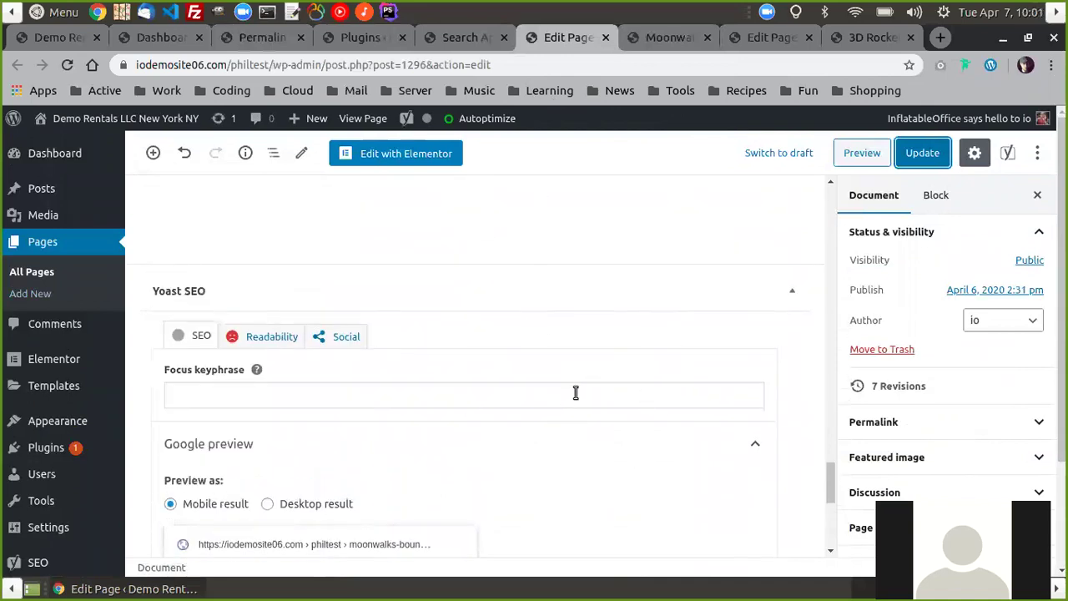
pyautogui.scroll(-2, 557, 403)
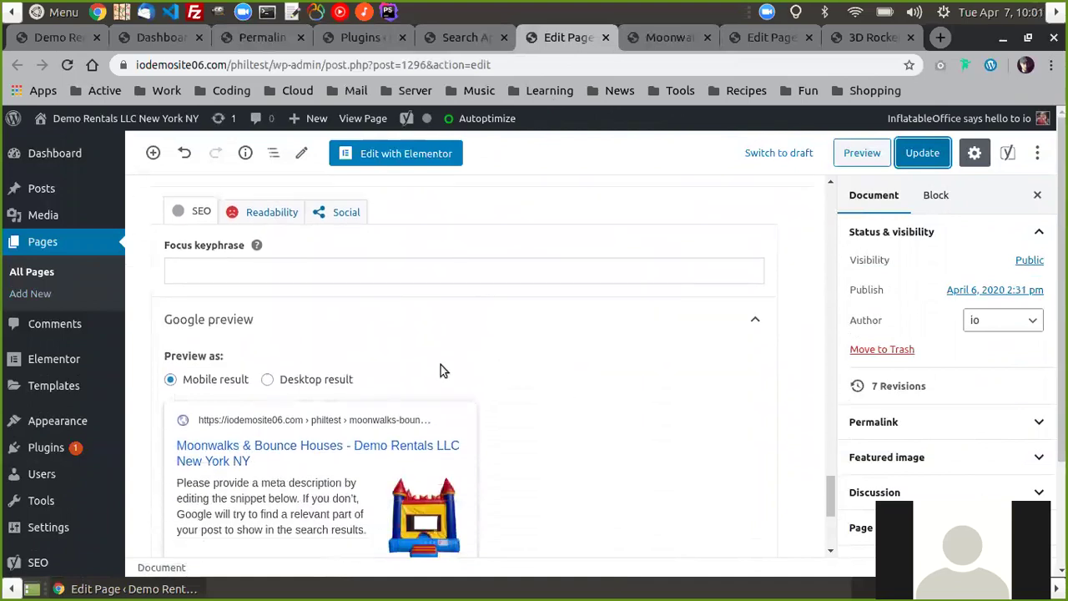
pyautogui.scroll(1, 440, 365)
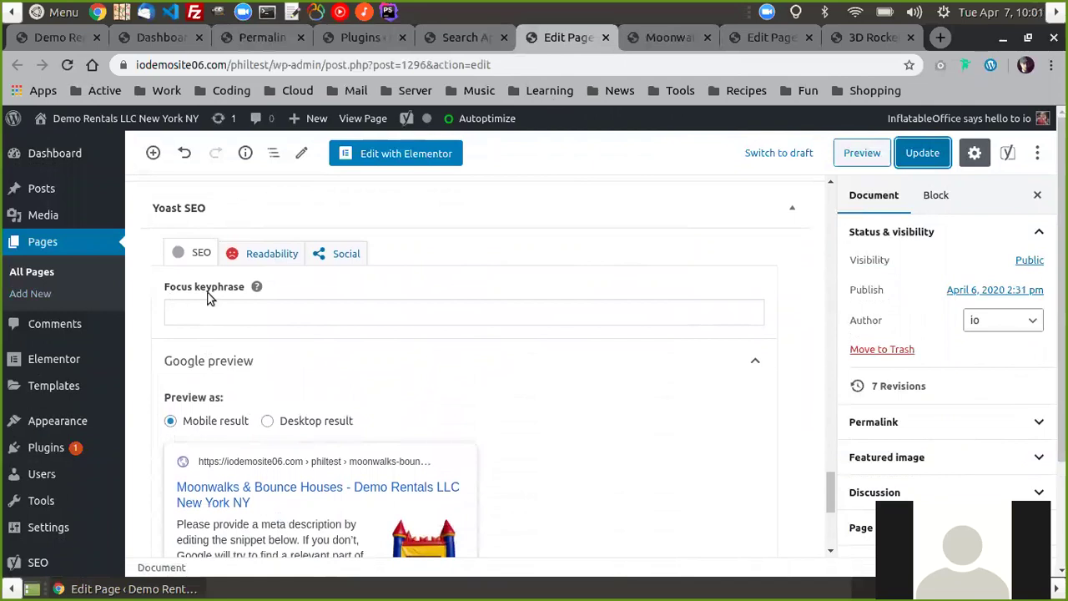
# - Focus the empty keyphrase field and examine the Google preview's mobile result, including its title, description and image
pyautogui.click(232, 306)
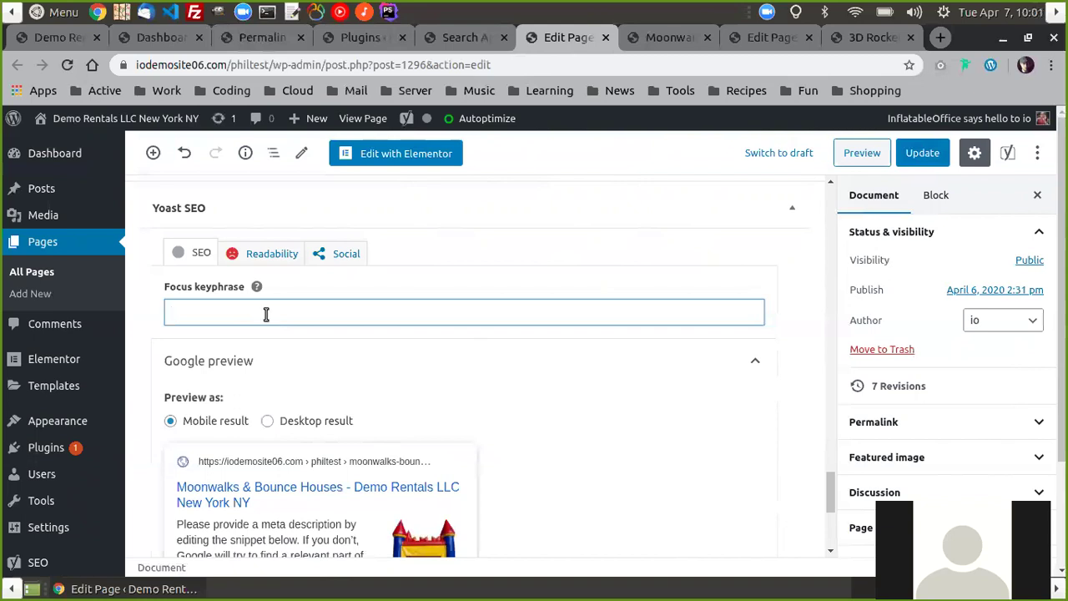
pyautogui.scroll(-3, 411, 335)
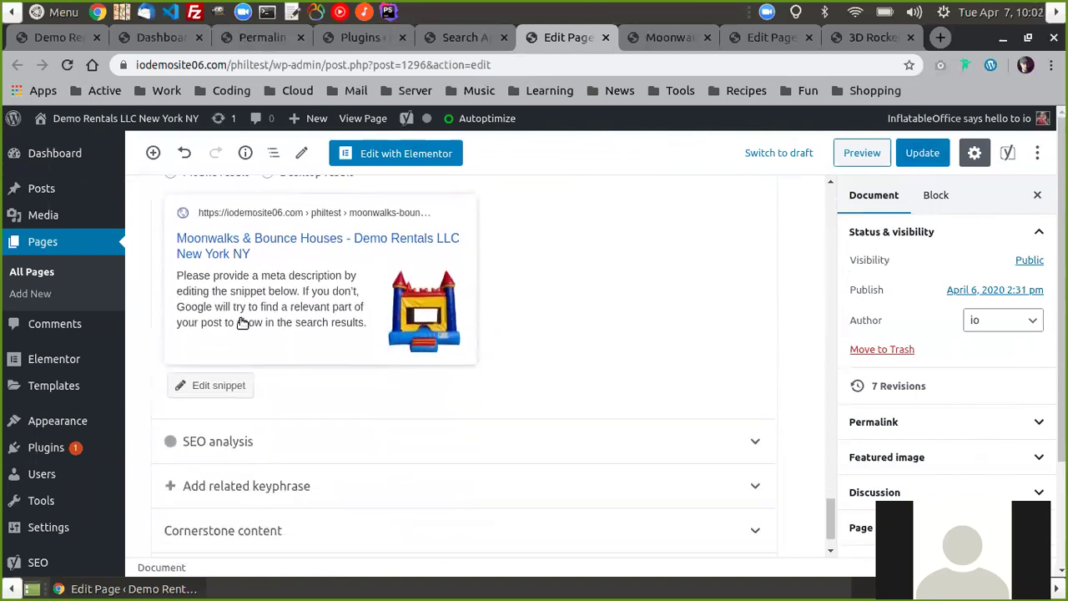
pyautogui.scroll(2, 588, 259)
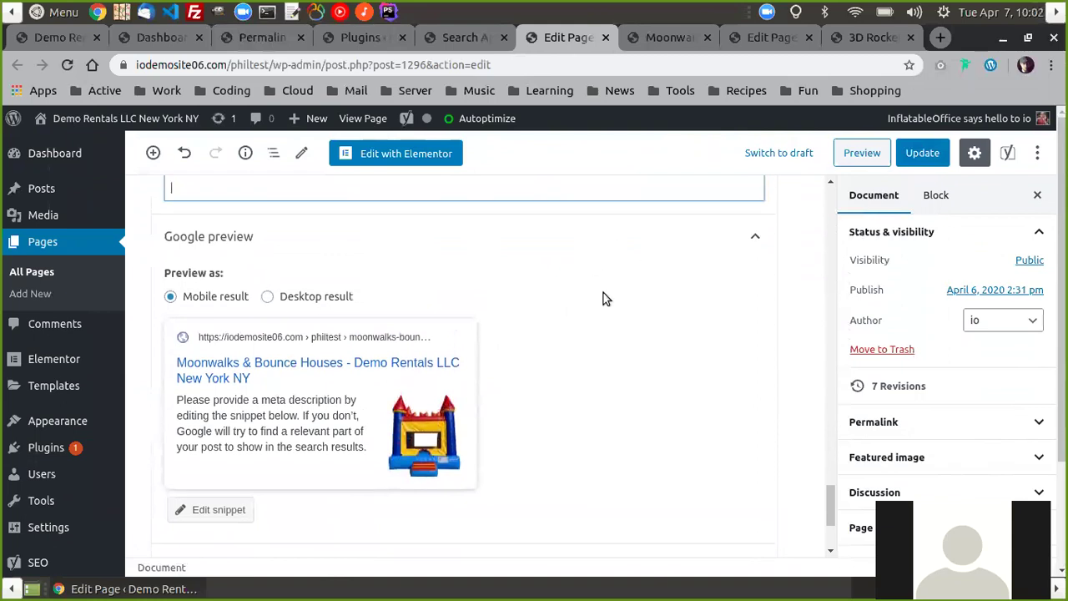
pyautogui.scroll(-2, 606, 302)
pyautogui.scroll(1, 609, 305)
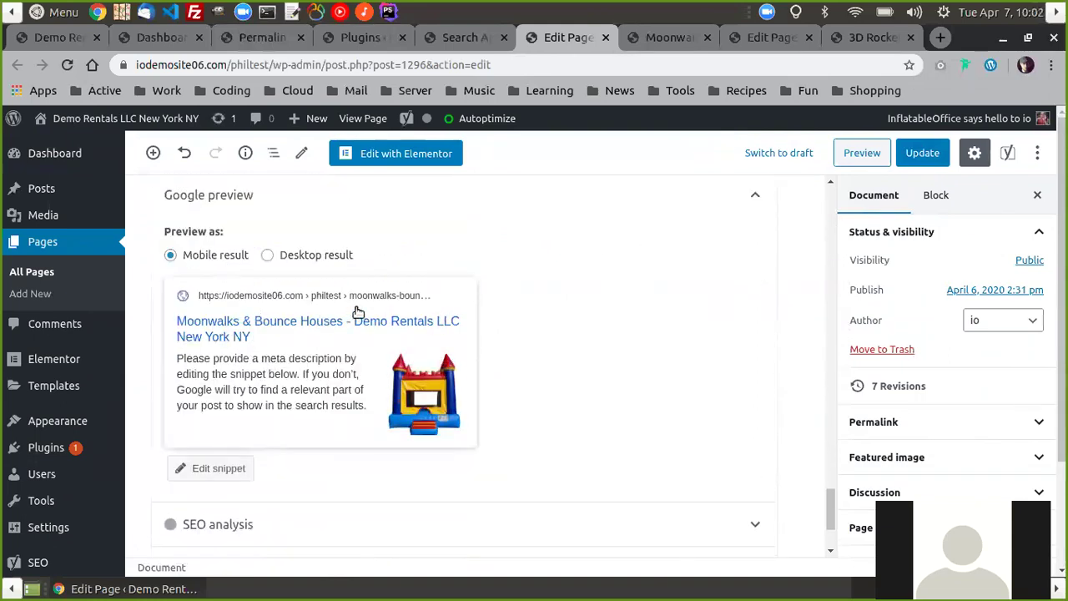
pyautogui.scroll(-1, 520, 319)
pyautogui.scroll(1, 520, 327)
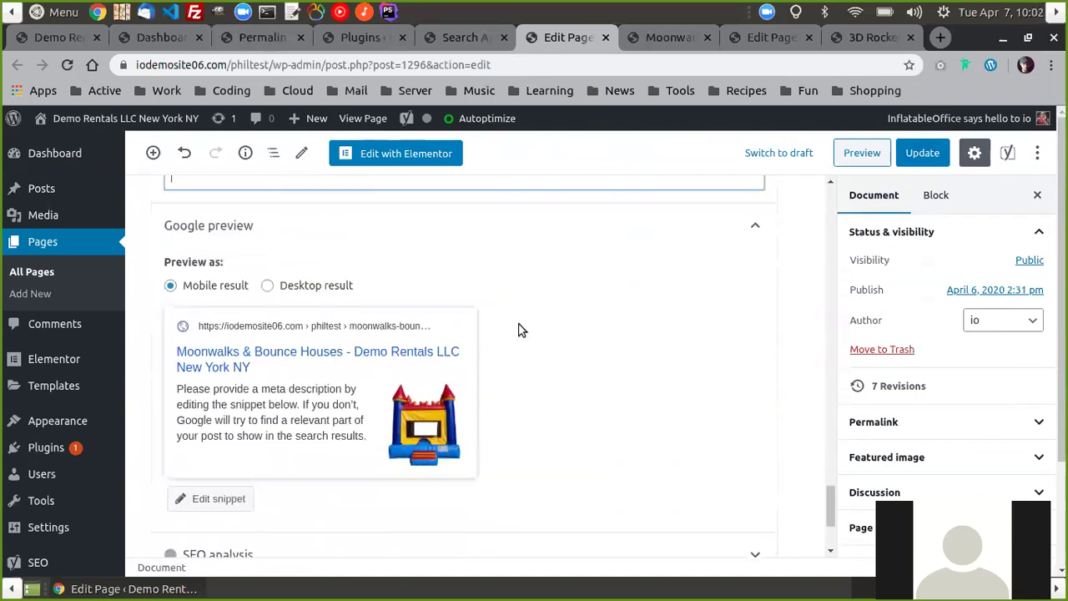
pyautogui.scroll(-1, 546, 332)
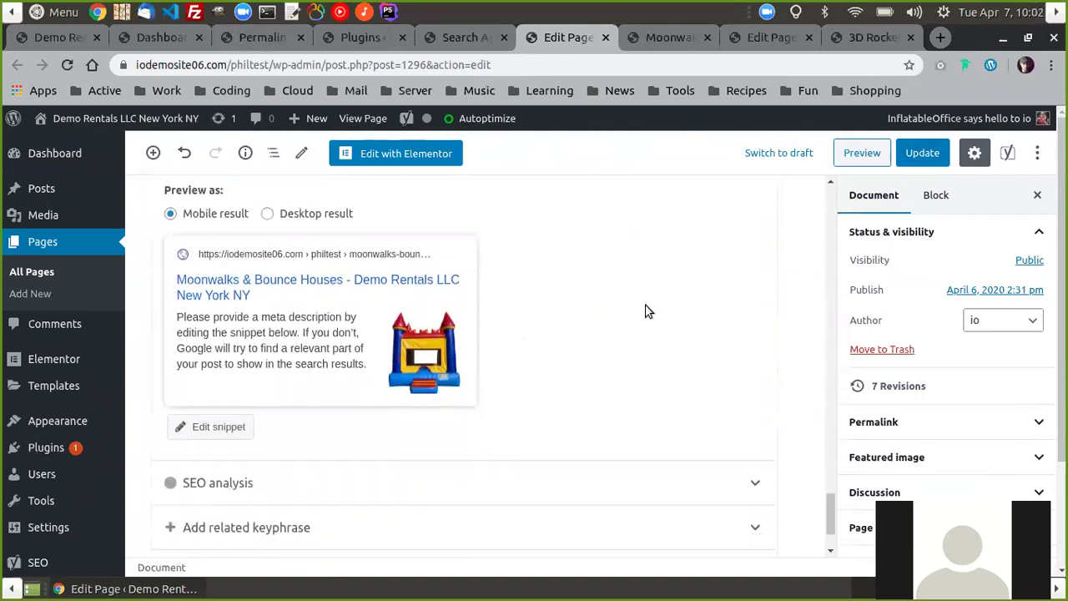
# - Open the snippet editor and compare the SEO title, slug and meta description fields with the Google preview
pyautogui.scroll(-1, 584, 334)
pyautogui.click(184, 345)
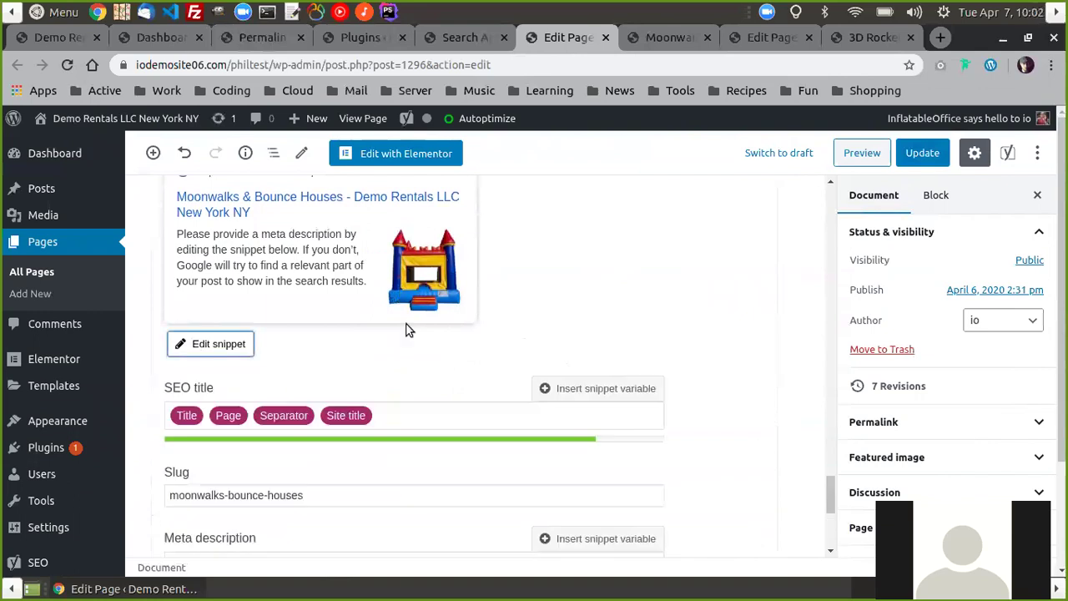
pyautogui.scroll(-1, 480, 305)
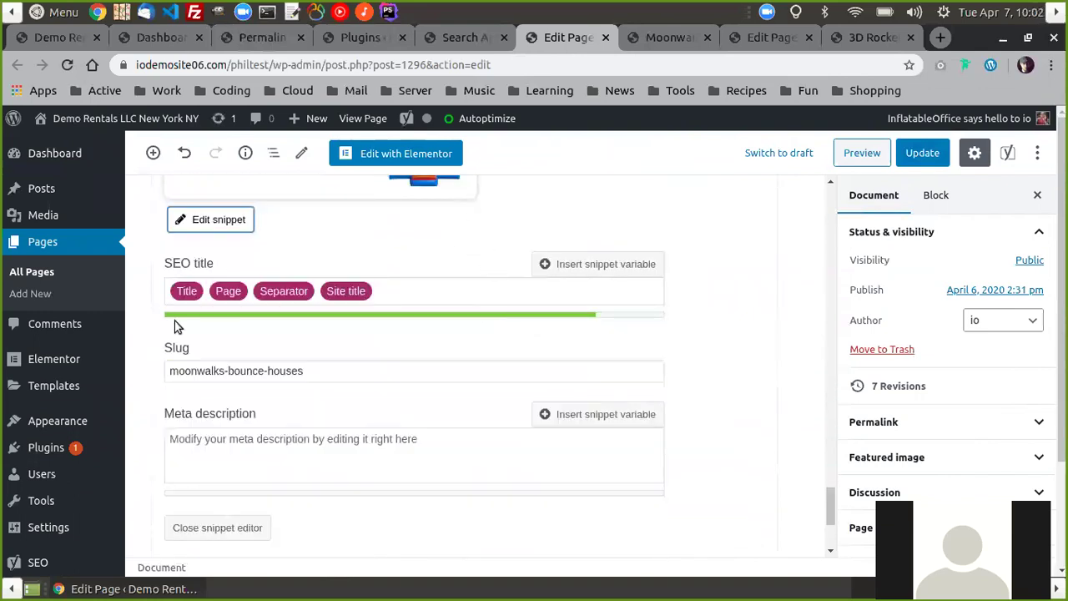
pyautogui.scroll(3, 382, 328)
pyautogui.scroll(-2, 364, 432)
pyautogui.scroll(1, 251, 418)
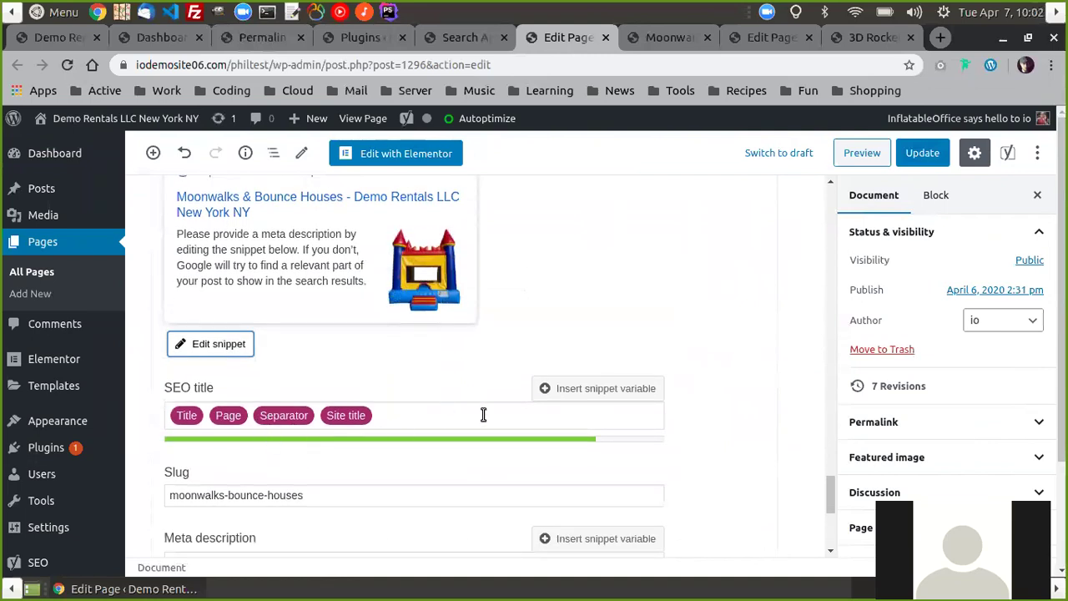
pyautogui.scroll(2, 393, 412)
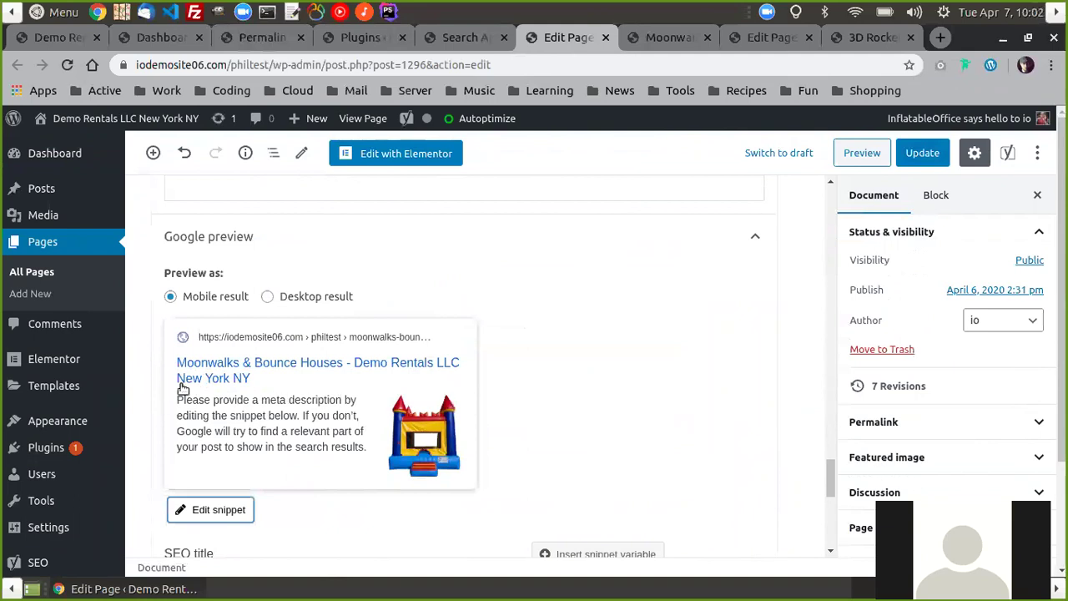
pyautogui.scroll(-4, 526, 384)
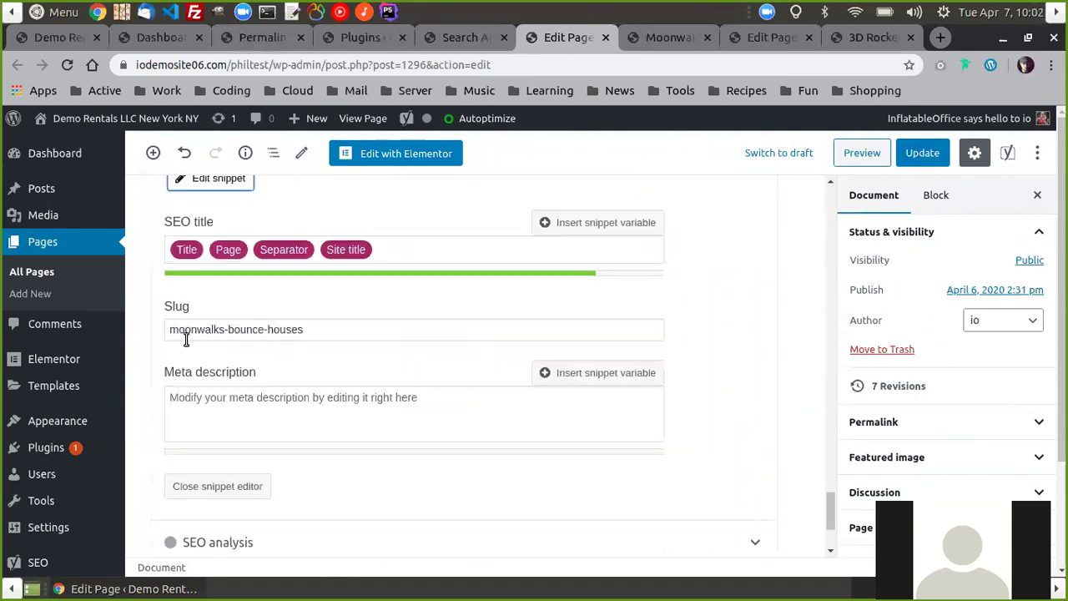
pyautogui.scroll(4, 279, 462)
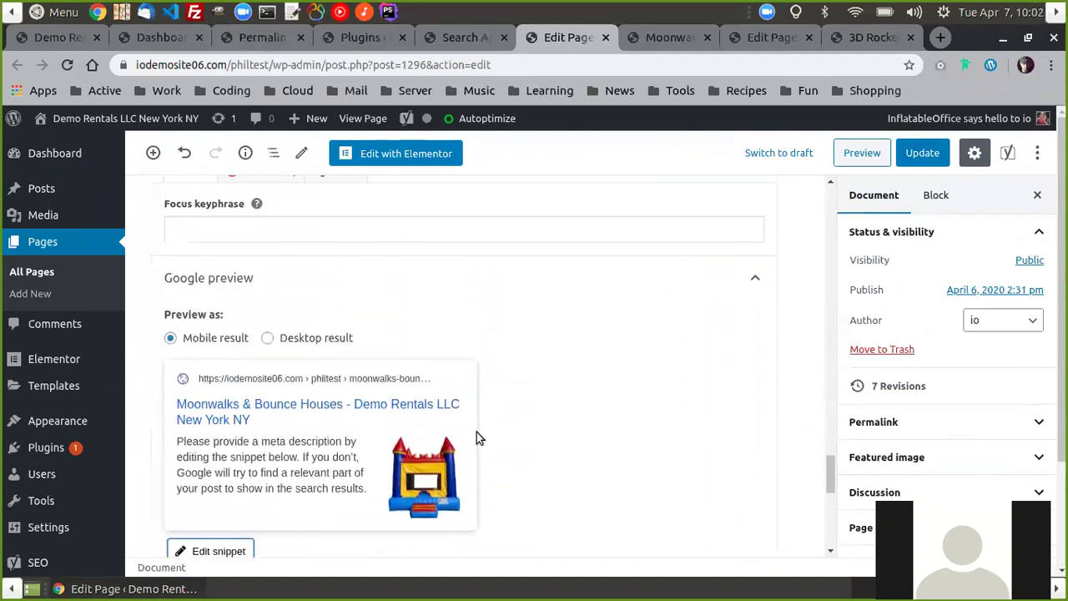
pyautogui.scroll(-1, 476, 431)
pyautogui.scroll(-3, 501, 430)
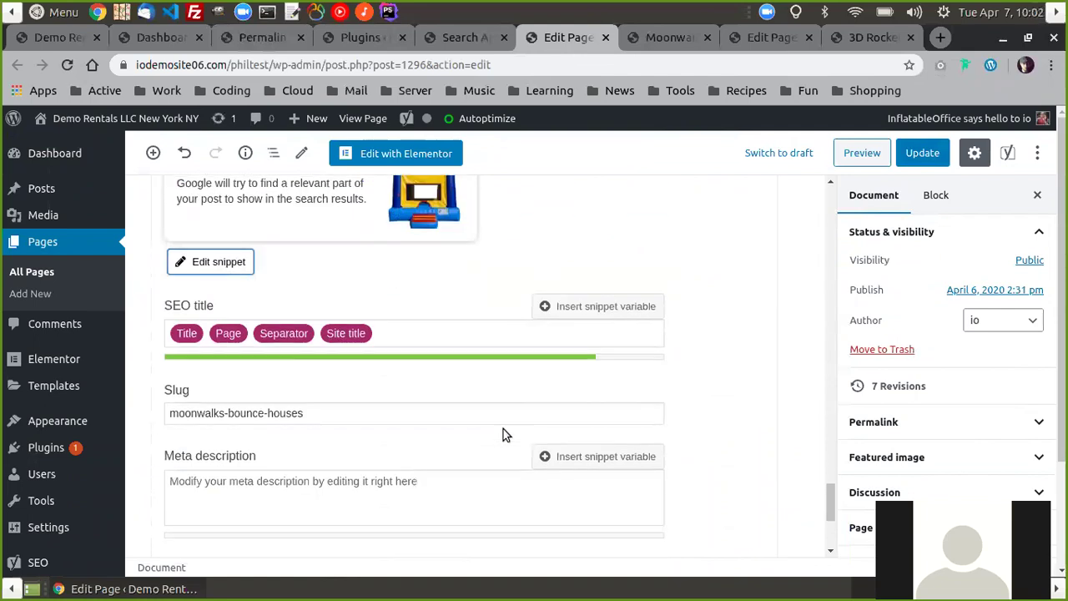
# - Examine the snippet editor's SEO title, slug and meta description fields alongside the Google preview and the SEO analysis section below
pyautogui.scroll(-2, 504, 433)
pyautogui.scroll(2, 277, 372)
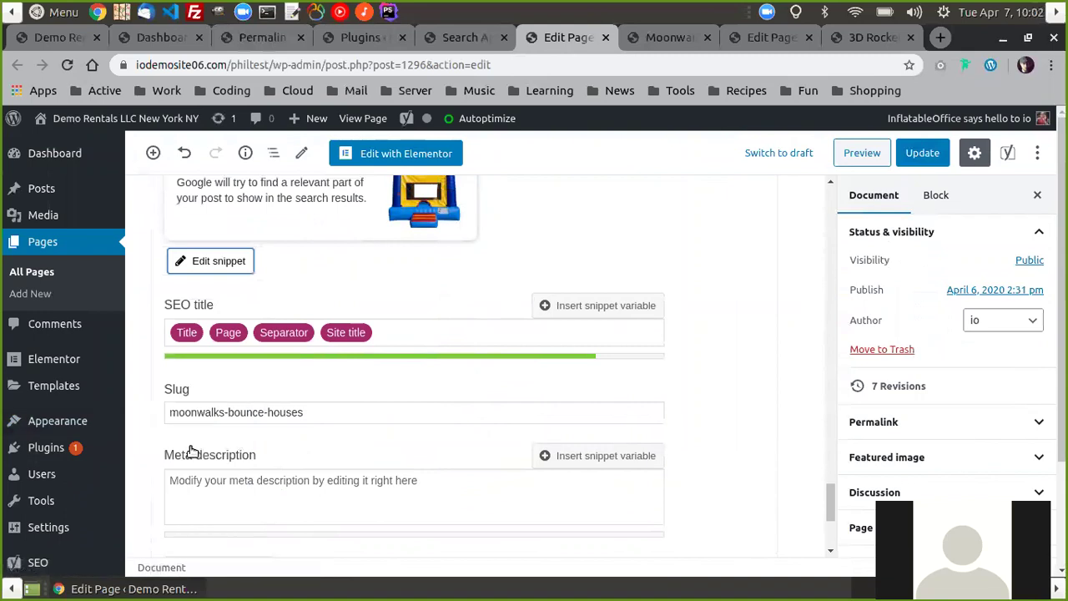
pyautogui.scroll(2, 534, 409)
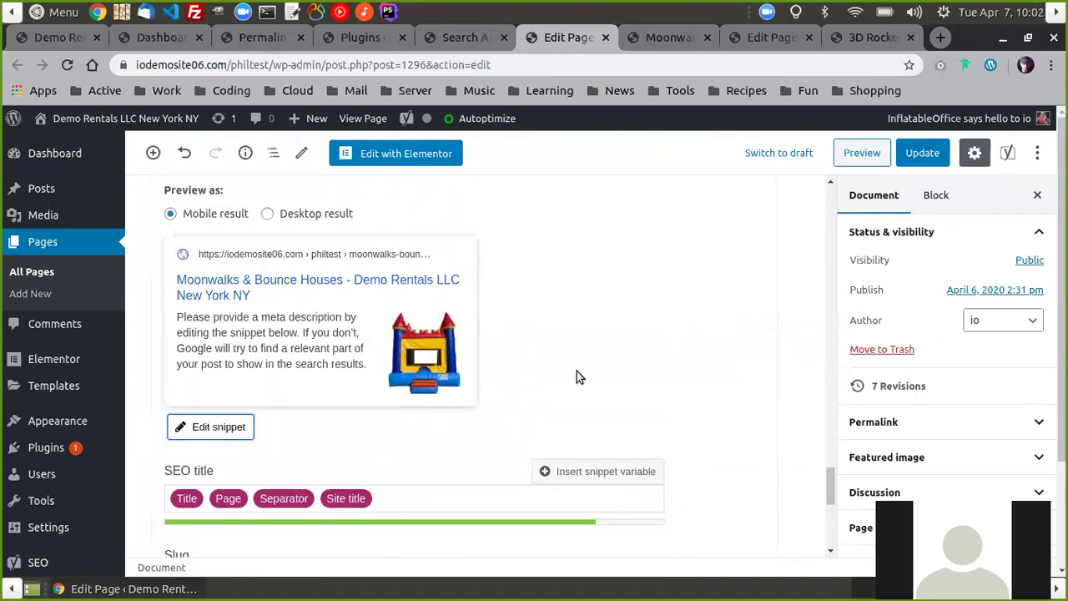
pyautogui.scroll(-2, 620, 293)
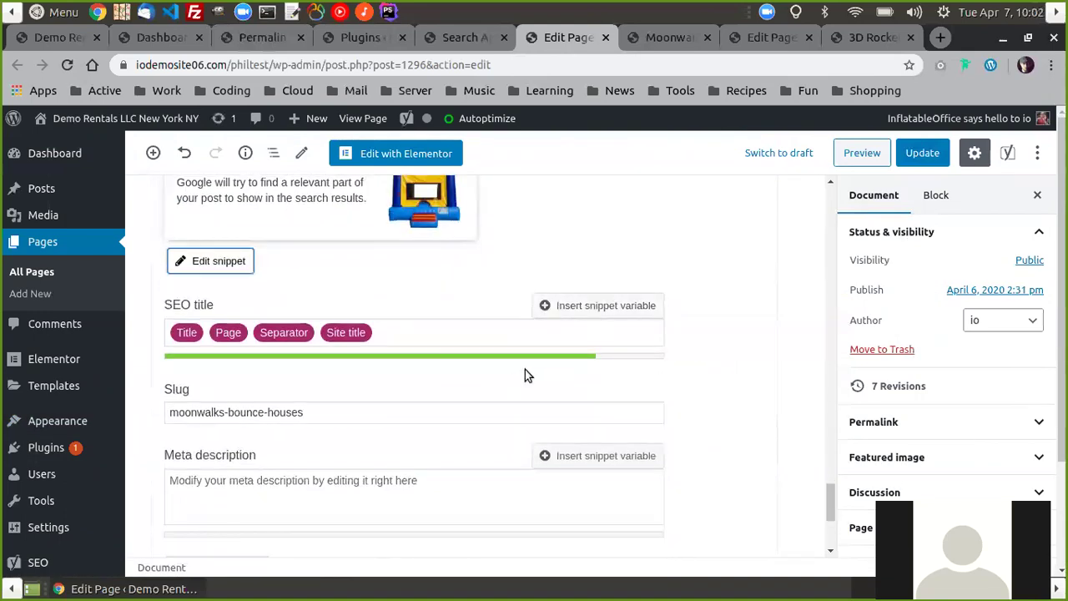
pyautogui.scroll(-3, 525, 374)
pyautogui.scroll(2, 634, 315)
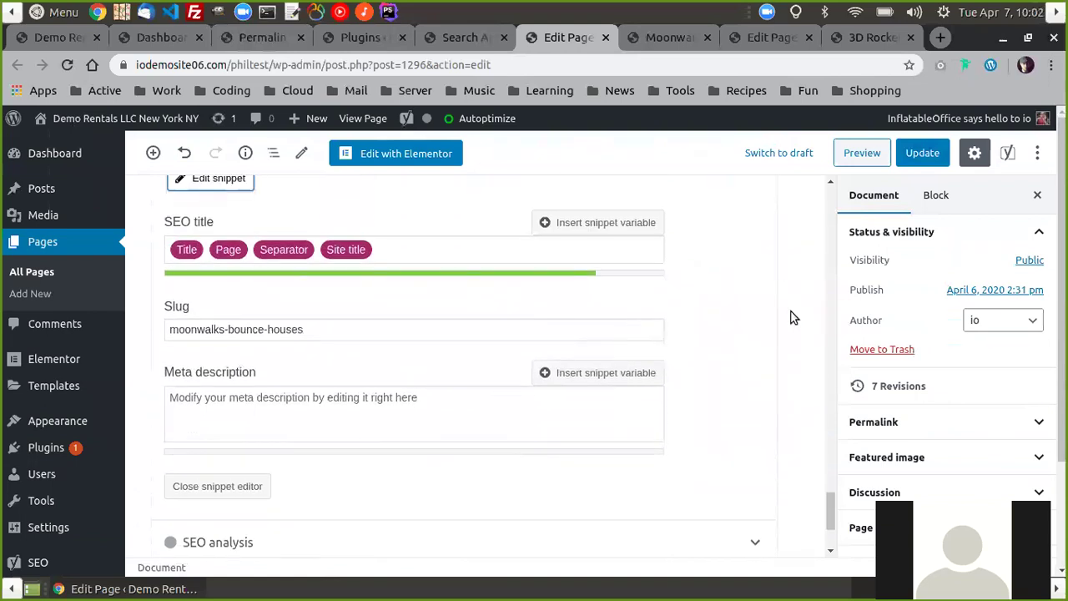
pyautogui.scroll(-3, 406, 420)
pyautogui.scroll(2, 437, 437)
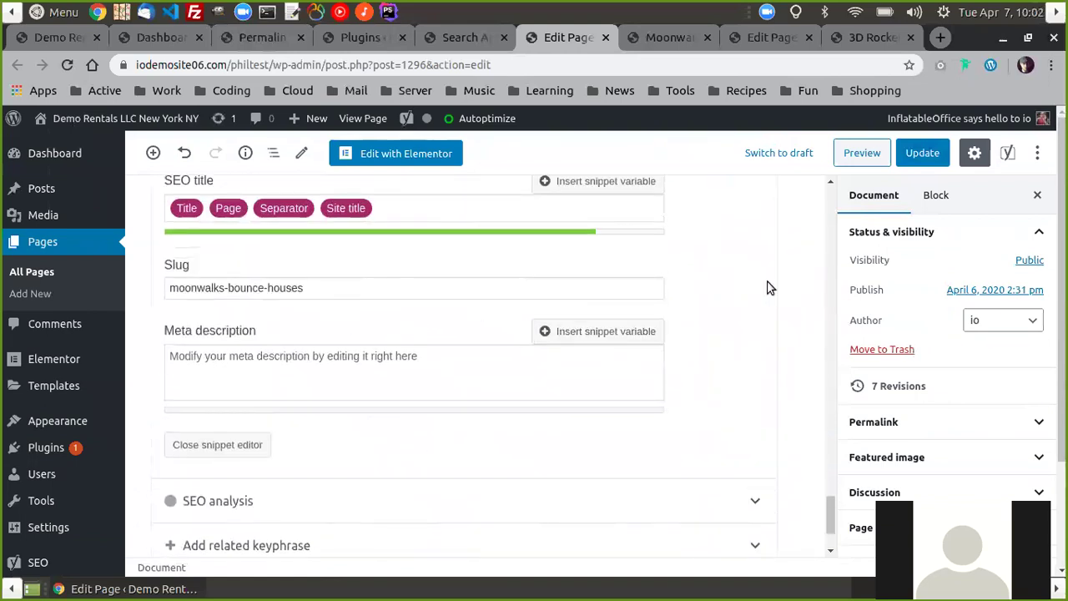
pyautogui.scroll(-2, 753, 302)
pyautogui.scroll(3, 752, 307)
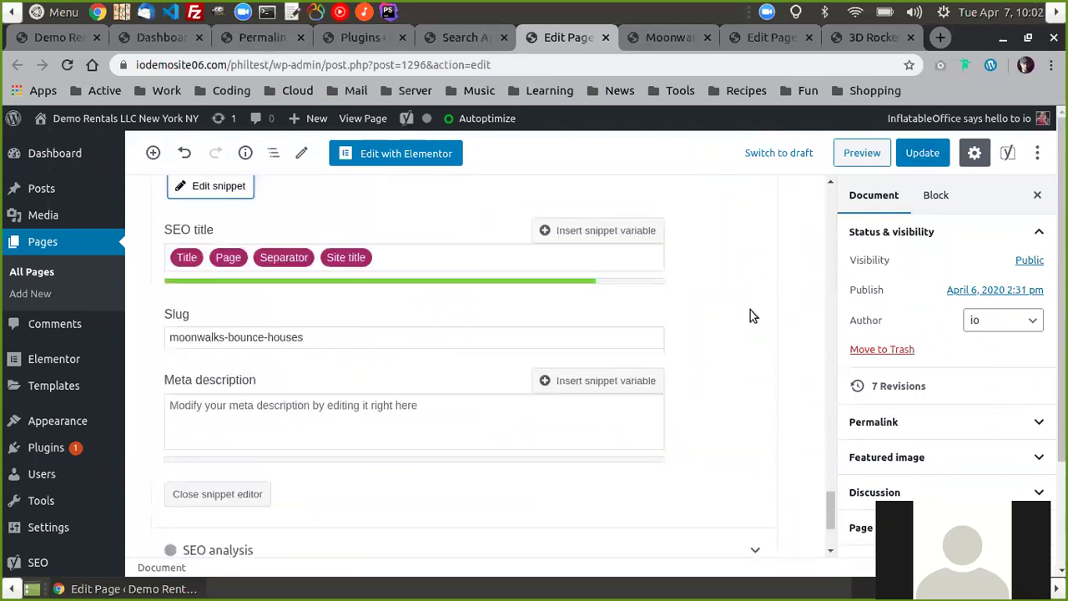
pyautogui.scroll(2, 764, 322)
pyautogui.scroll(-2, 765, 322)
pyautogui.scroll(-1, 761, 339)
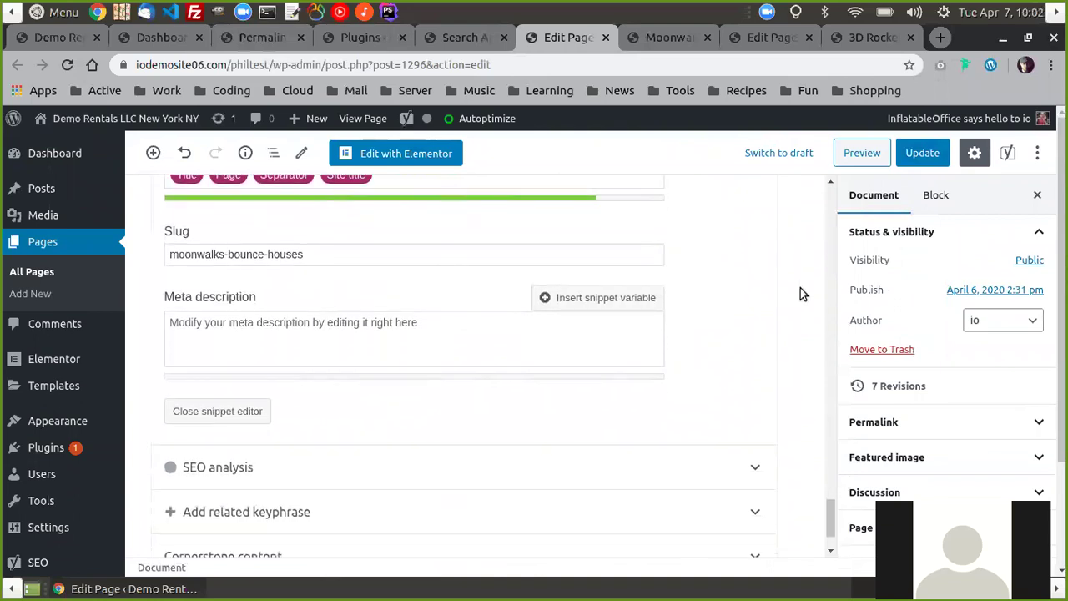
# - Focus the empty meta description field and compare it with the placeholder description in the mobile Google preview
pyautogui.click(333, 334)
pyautogui.scroll(2, 718, 388)
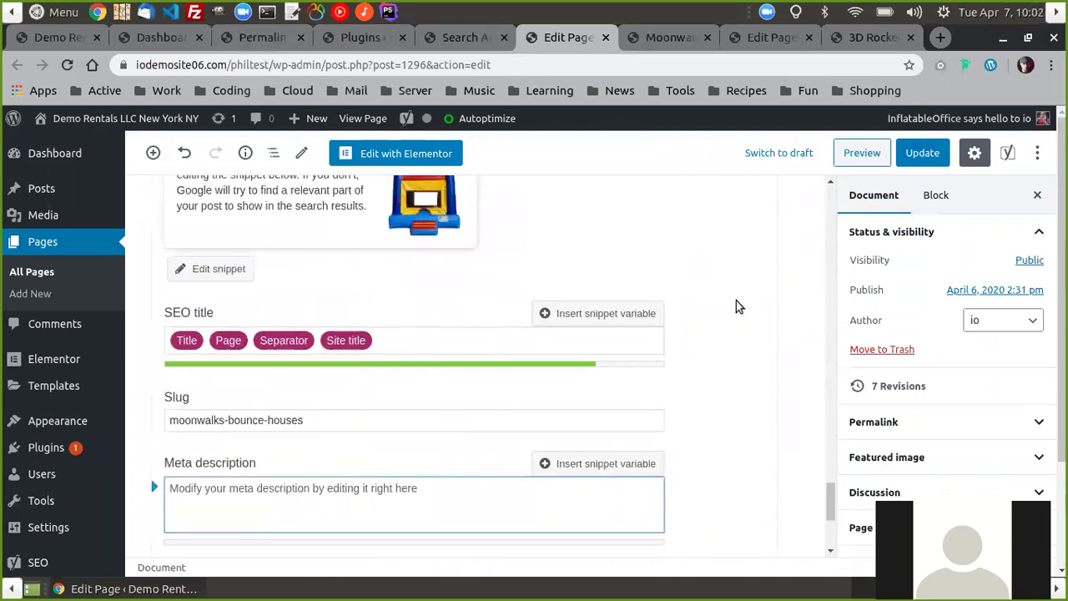
pyautogui.scroll(2, 736, 306)
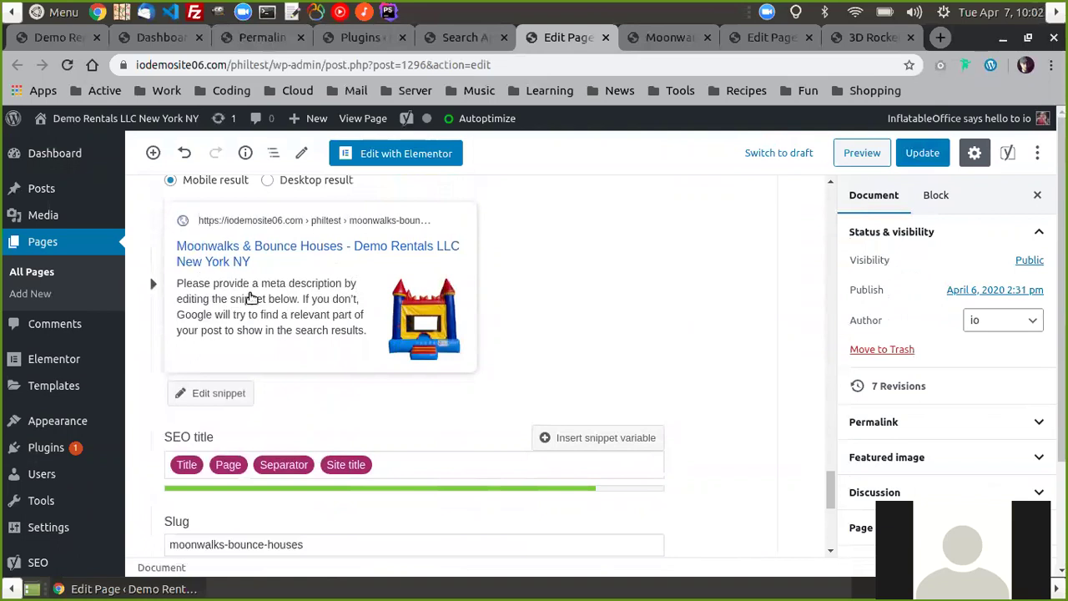
pyautogui.scroll(-4, 700, 295)
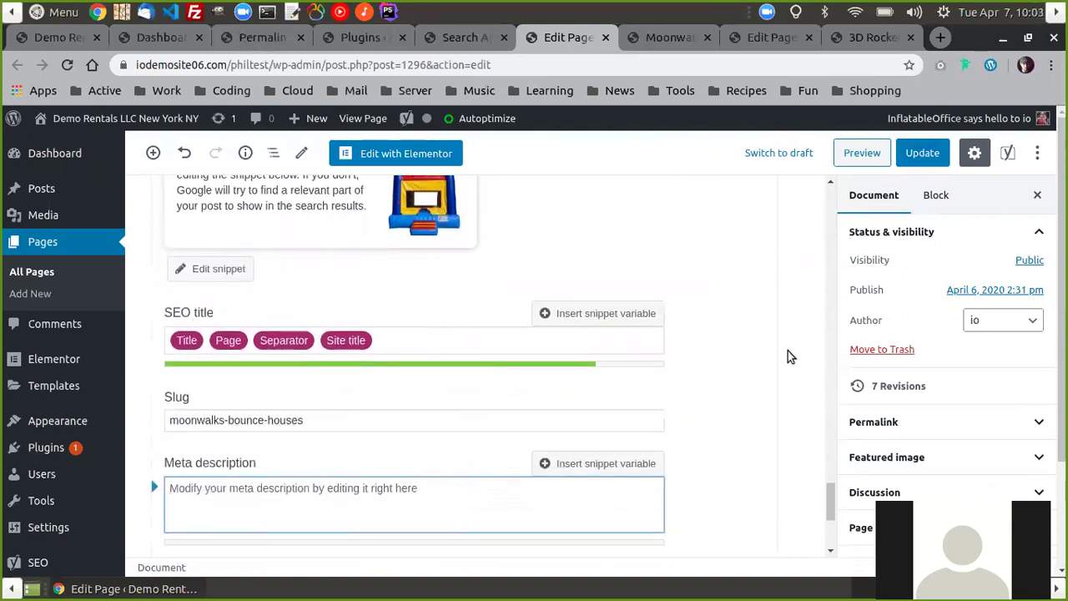
pyautogui.scroll(-1, 739, 262)
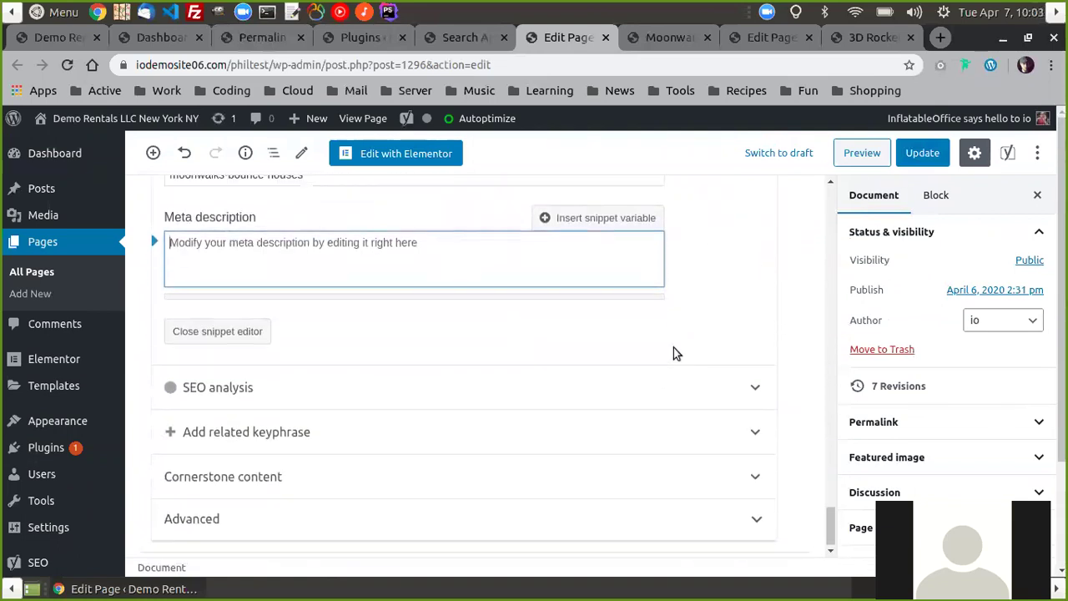
pyautogui.scroll(1, 709, 325)
pyautogui.scroll(-1, 711, 351)
pyautogui.scroll(2, 706, 360)
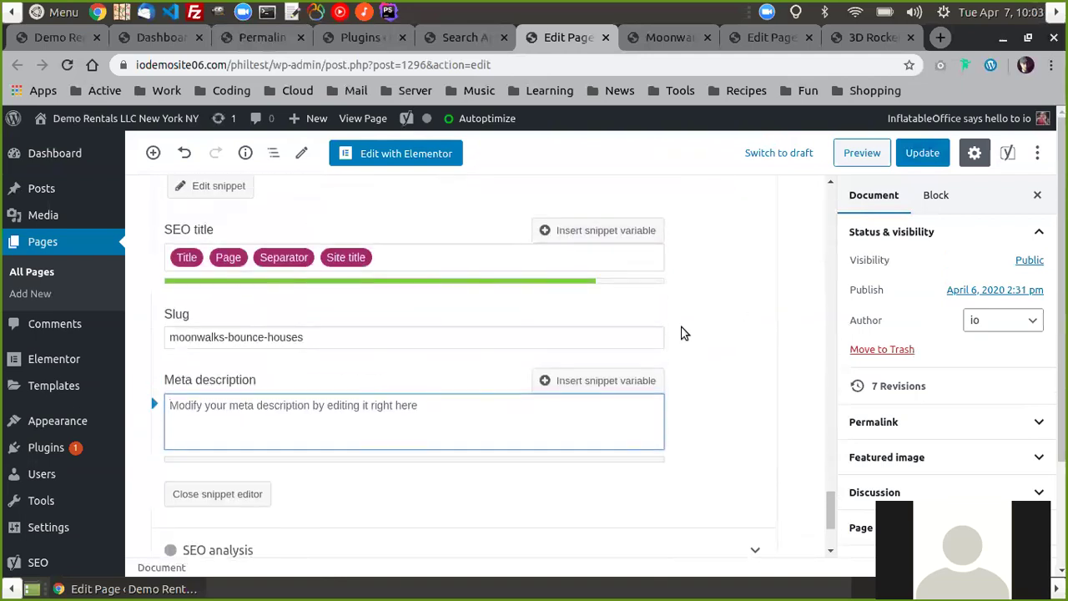
# - Review the sections below the snippet editor and update the Moonwalks & Bounce Houses page
pyautogui.scroll(-2, 634, 346)
pyautogui.scroll(-1, 620, 369)
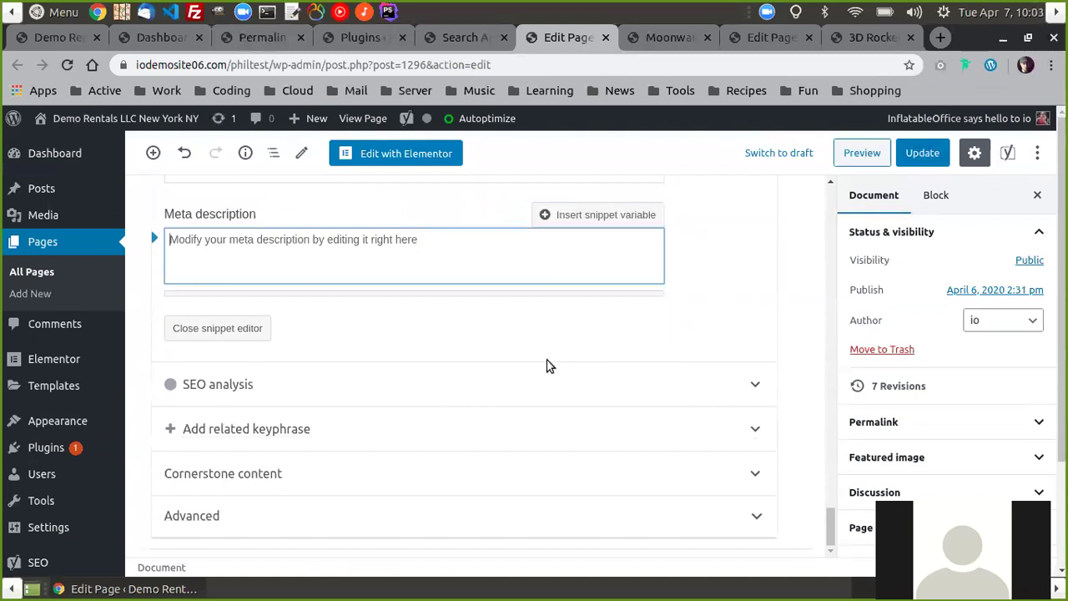
pyautogui.scroll(1, 573, 353)
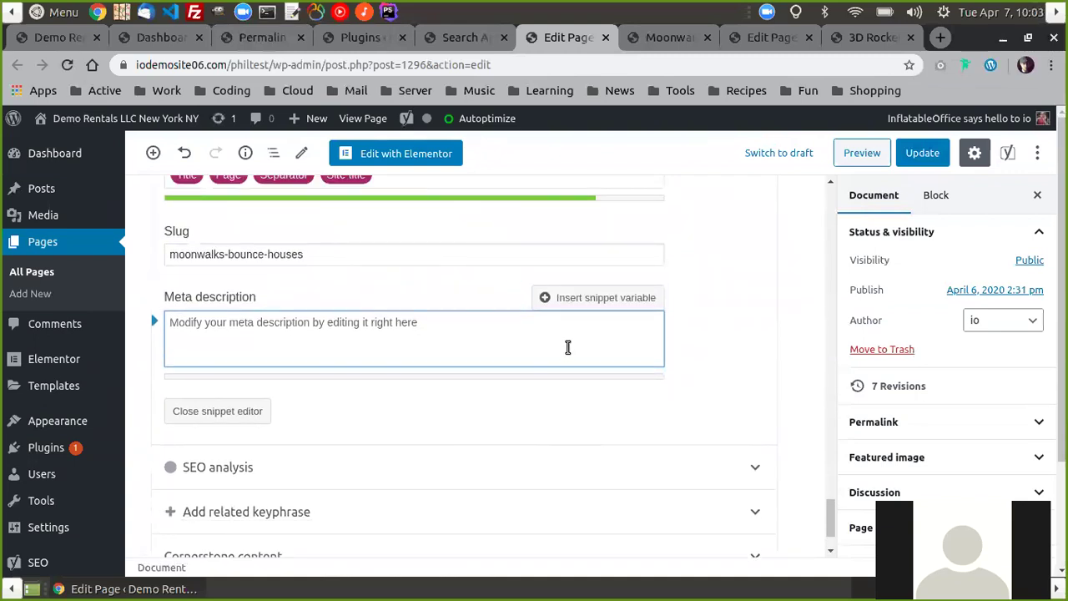
pyautogui.scroll(-1, 544, 372)
pyautogui.scroll(2, 832, 374)
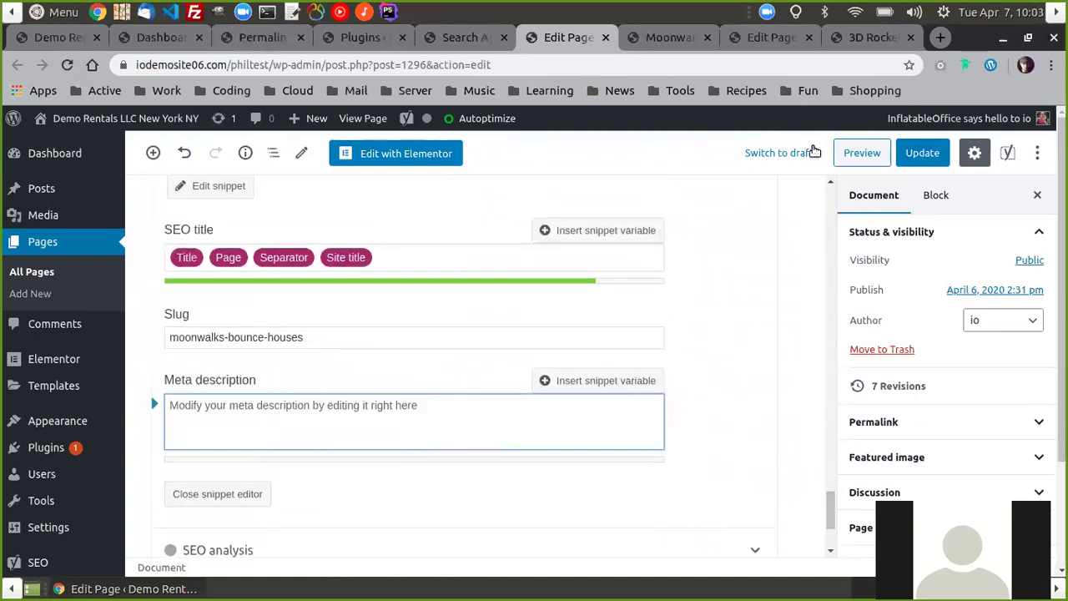
pyautogui.click(923, 157)
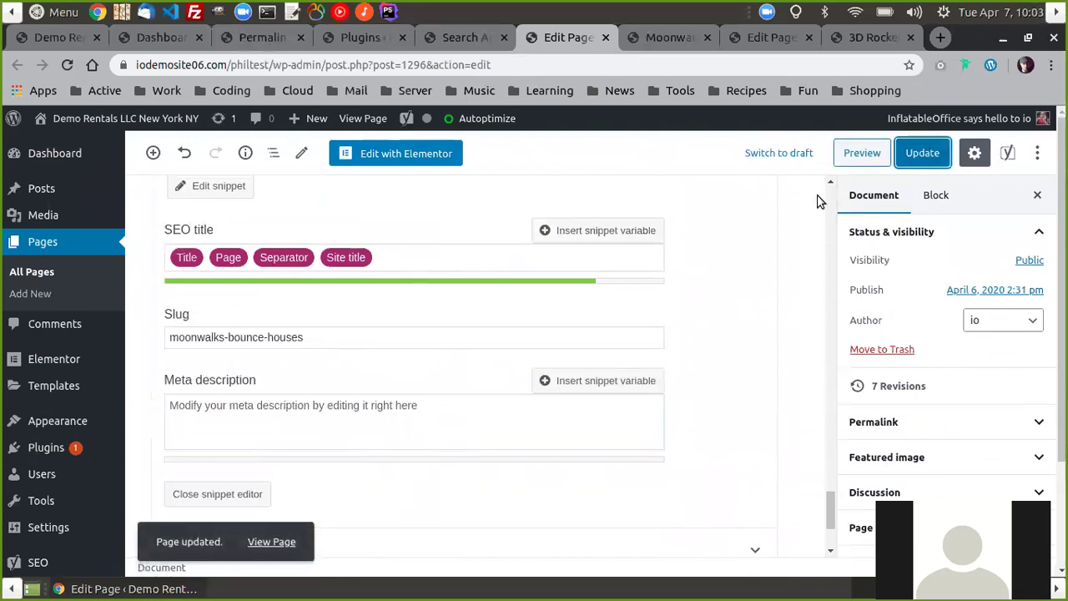
# - Switch to the 3D Rocket Bounce House page's editor and examine its title and shortcode block
pyautogui.click(817, 39)
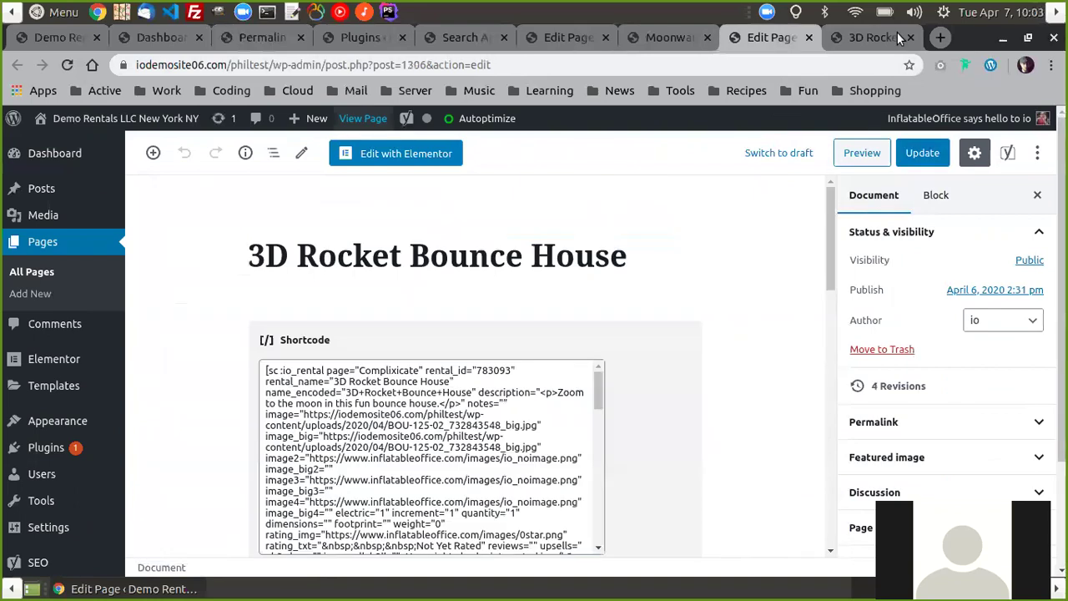
pyautogui.click(874, 37)
pyautogui.click(769, 37)
pyautogui.scroll(-3, 713, 357)
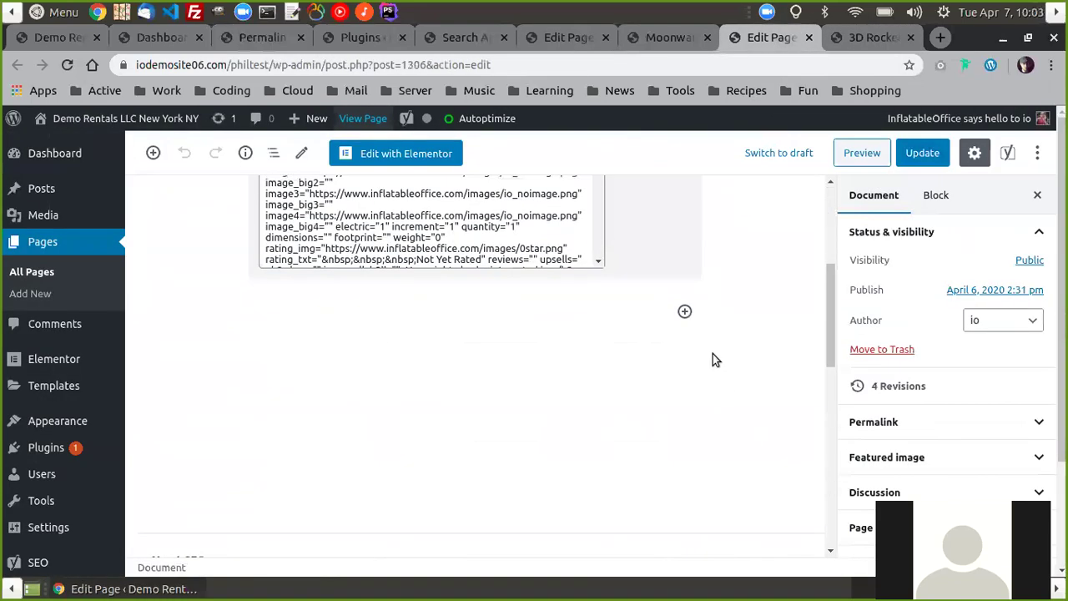
pyautogui.scroll(1, 712, 357)
pyautogui.scroll(2, 731, 274)
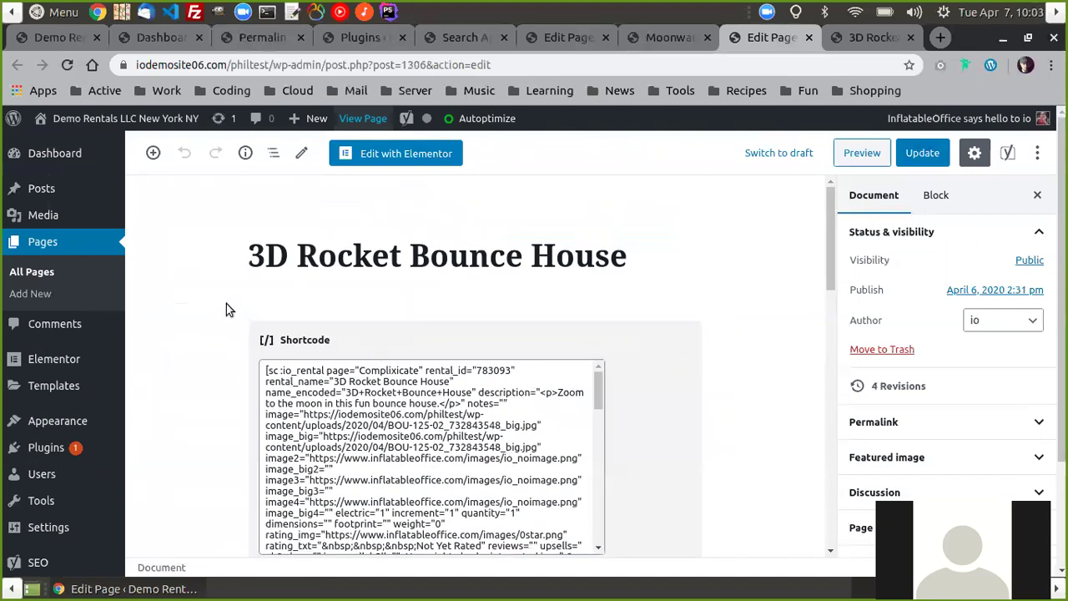
pyautogui.scroll(-2, 644, 465)
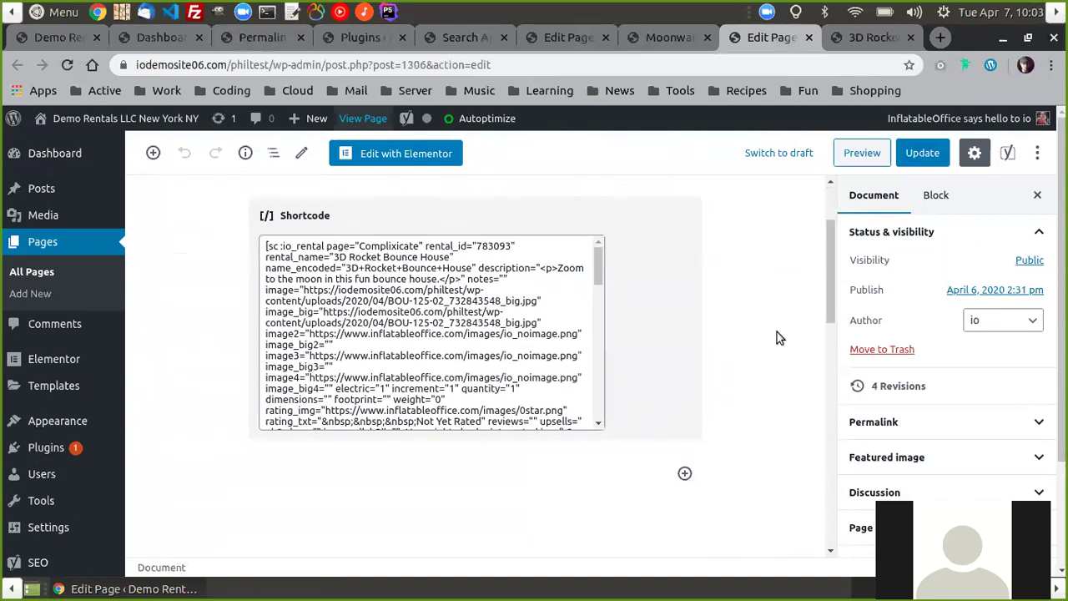
pyautogui.scroll(2, 777, 337)
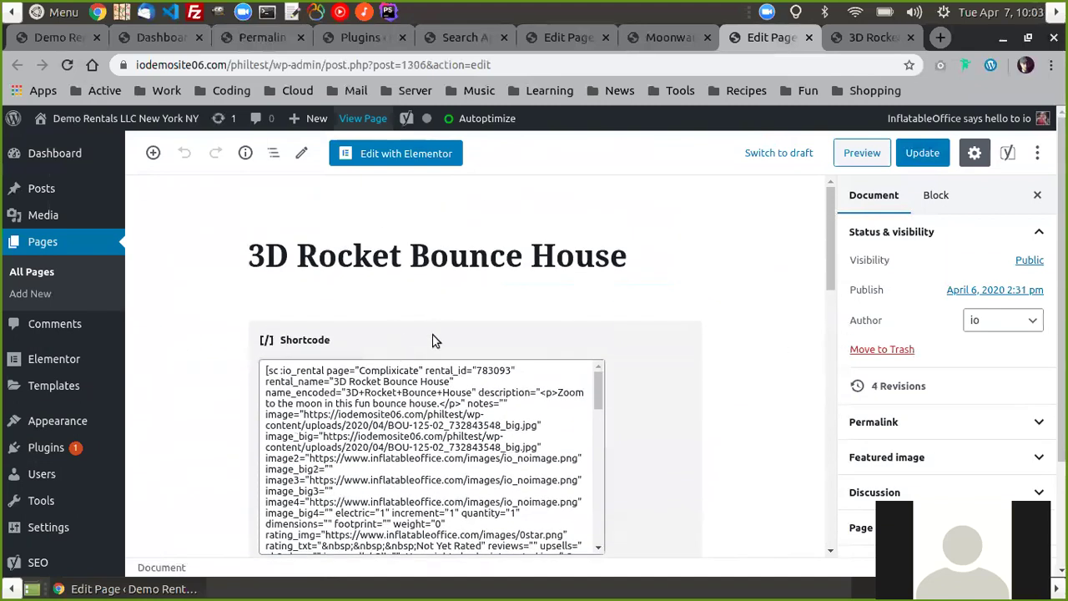
# - Add an empty paragraph block below the shortcode block on the 3D Rocket Bounce House page
pyautogui.scroll(-2, 698, 572)
pyautogui.scroll(-3, 780, 362)
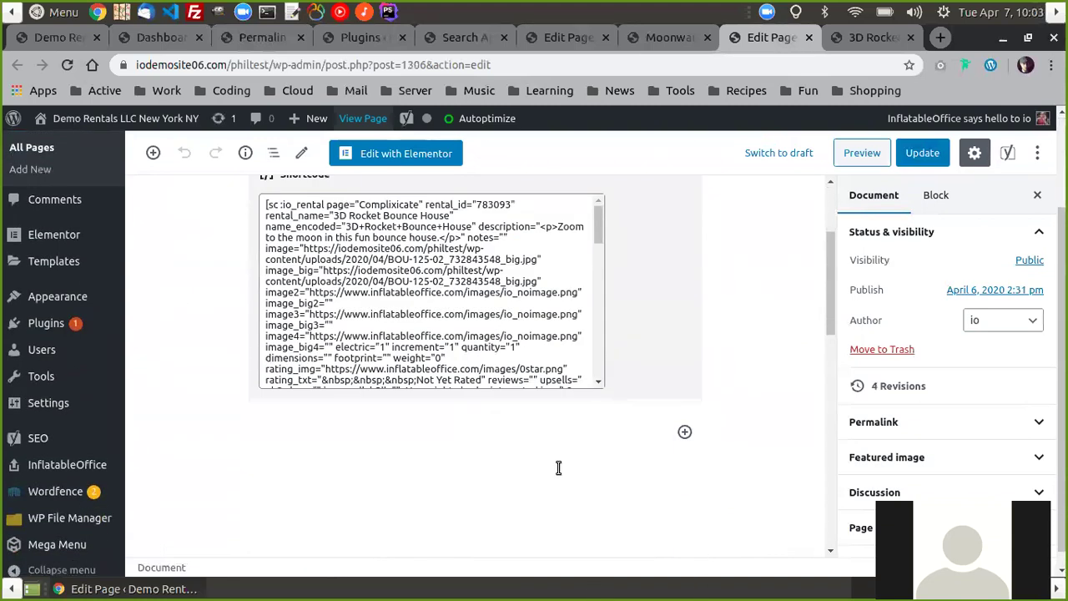
pyautogui.click(684, 433)
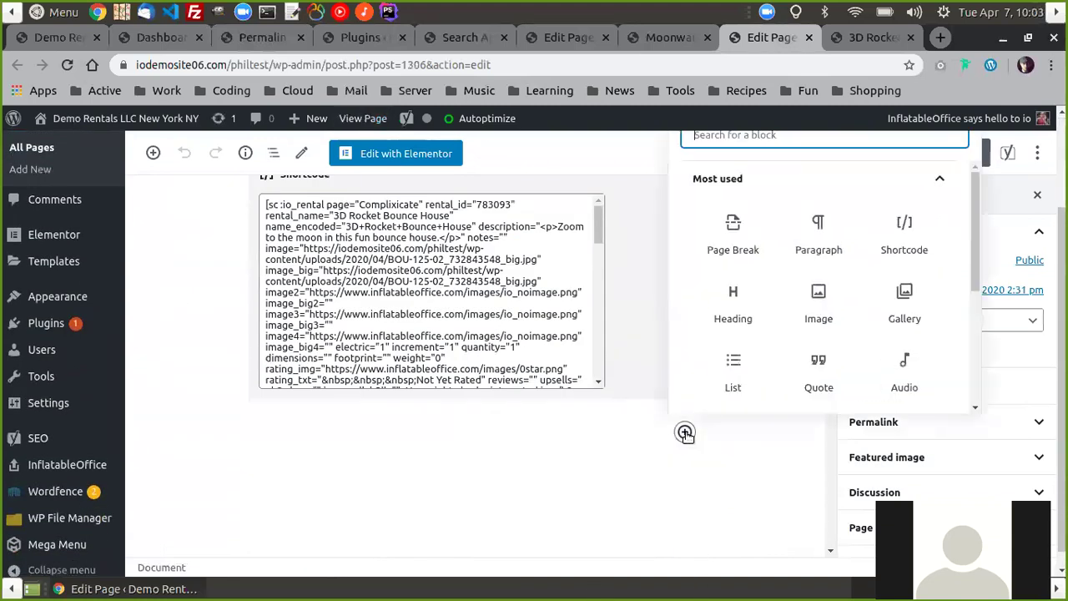
pyautogui.click(819, 227)
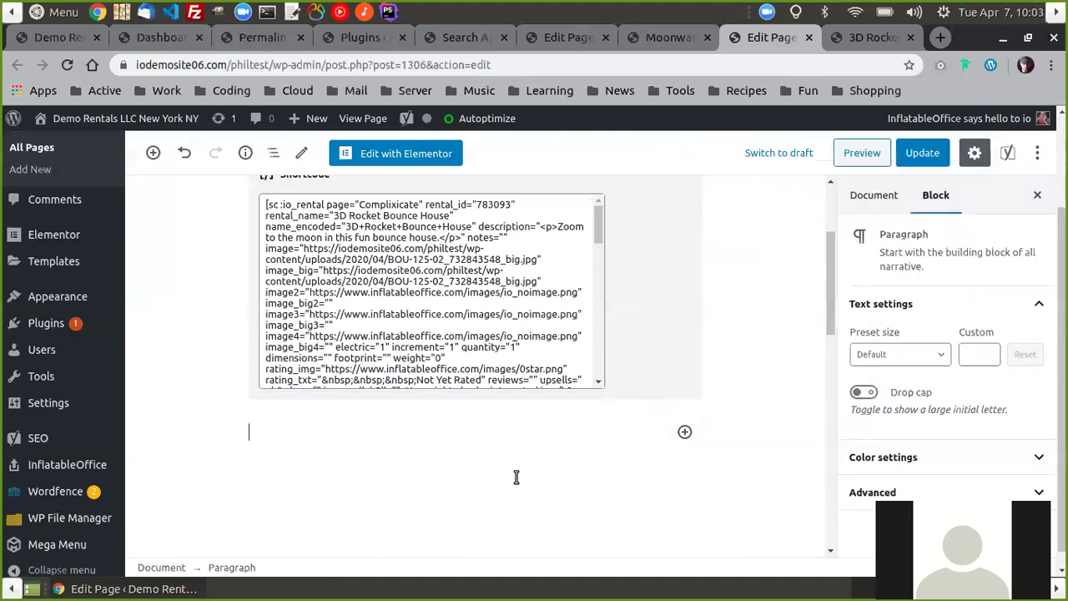
# - Examine the 3D Rocket Bounce House page's layout, from its title and shortcode to the empty paragraph below
pyautogui.scroll(2, 653, 406)
pyautogui.scroll(-3, 601, 399)
pyautogui.scroll(2, 626, 451)
pyautogui.scroll(1, 659, 418)
pyautogui.scroll(-3, 687, 392)
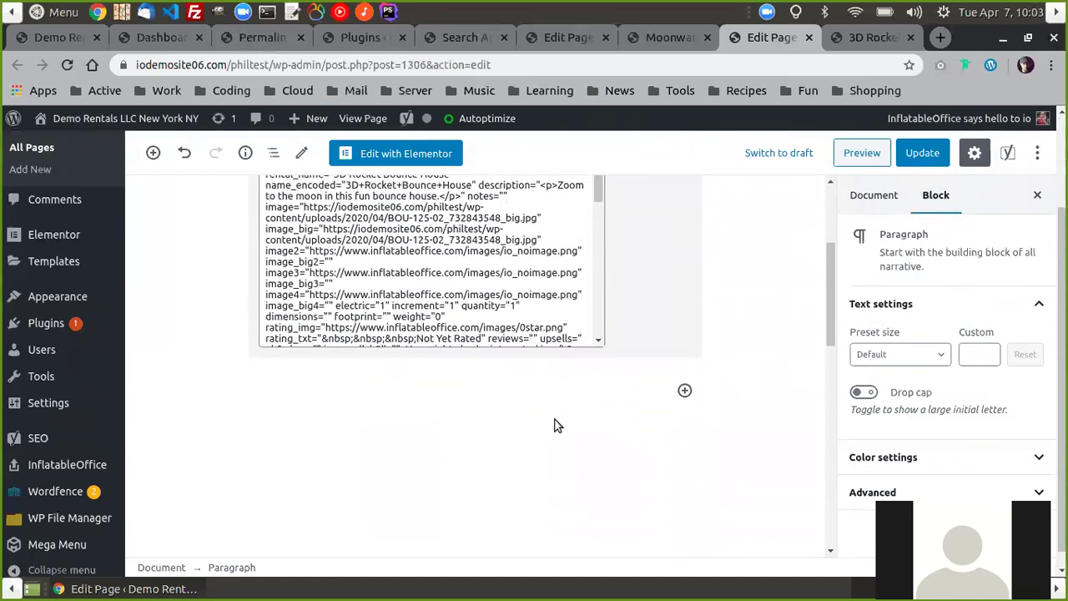
pyautogui.scroll(3, 425, 431)
pyautogui.scroll(-4, 670, 392)
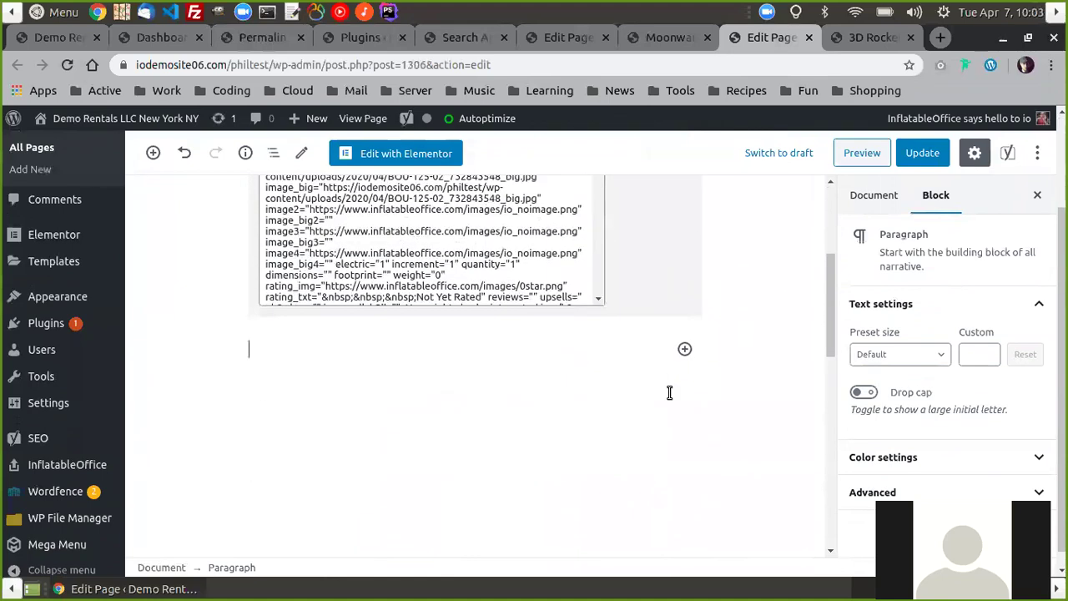
pyautogui.scroll(4, 548, 422)
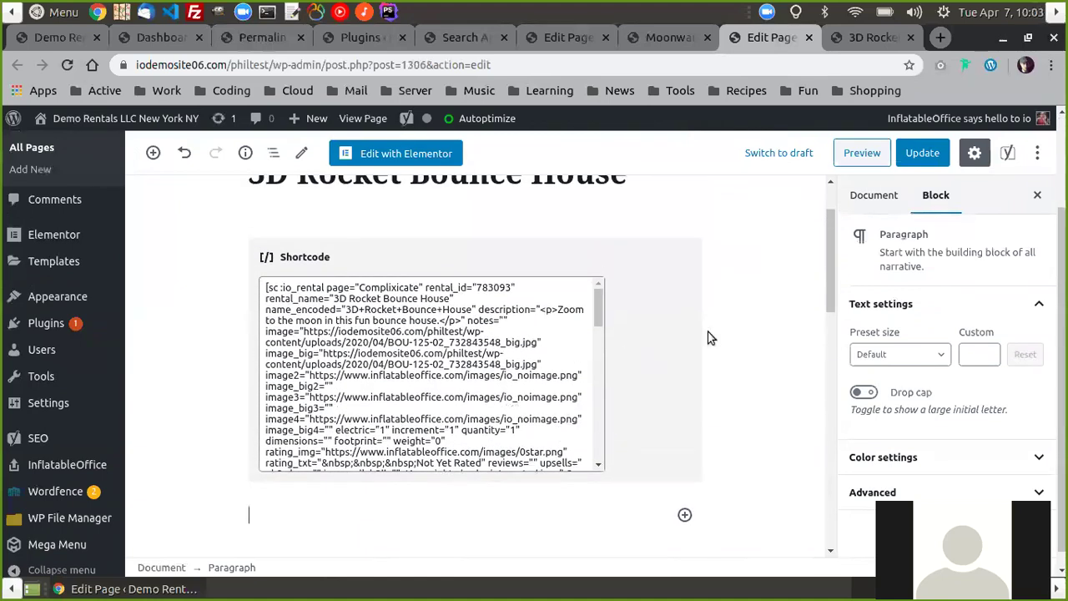
pyautogui.scroll(-4, 701, 342)
pyautogui.scroll(5, 588, 367)
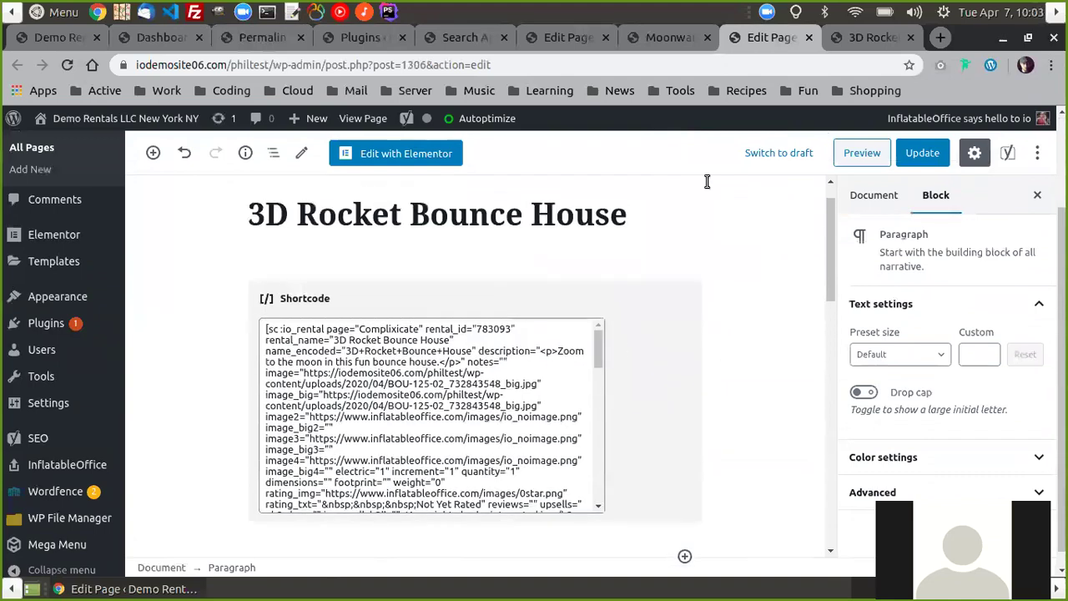
# - View the published Moonwalks & Bounce Houses page and examine its breadcrumbs, introductory text and rental listings
pyautogui.click(672, 37)
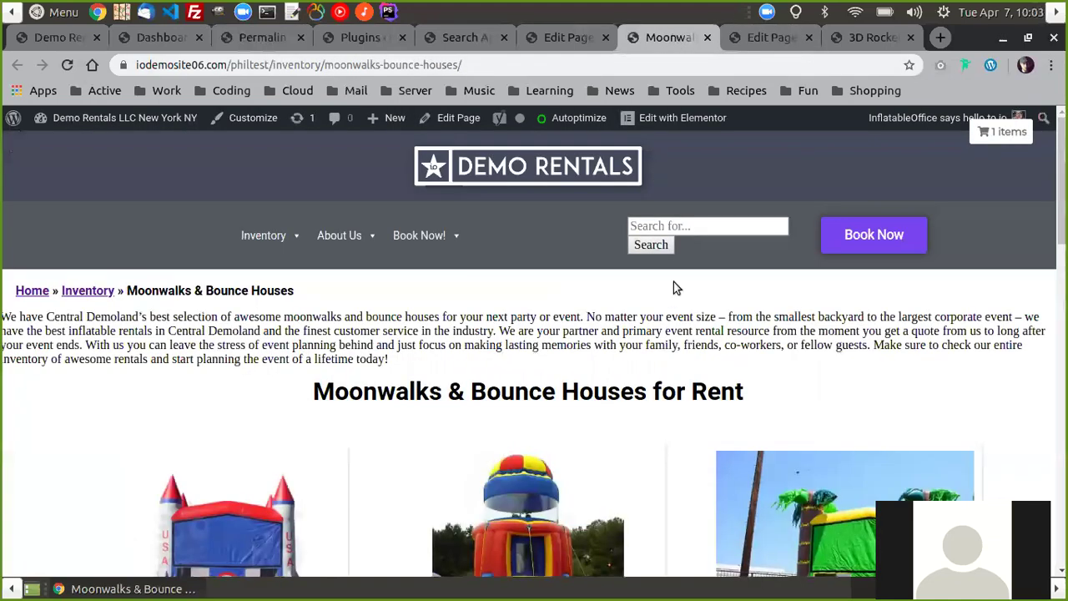
pyautogui.scroll(-2, 601, 384)
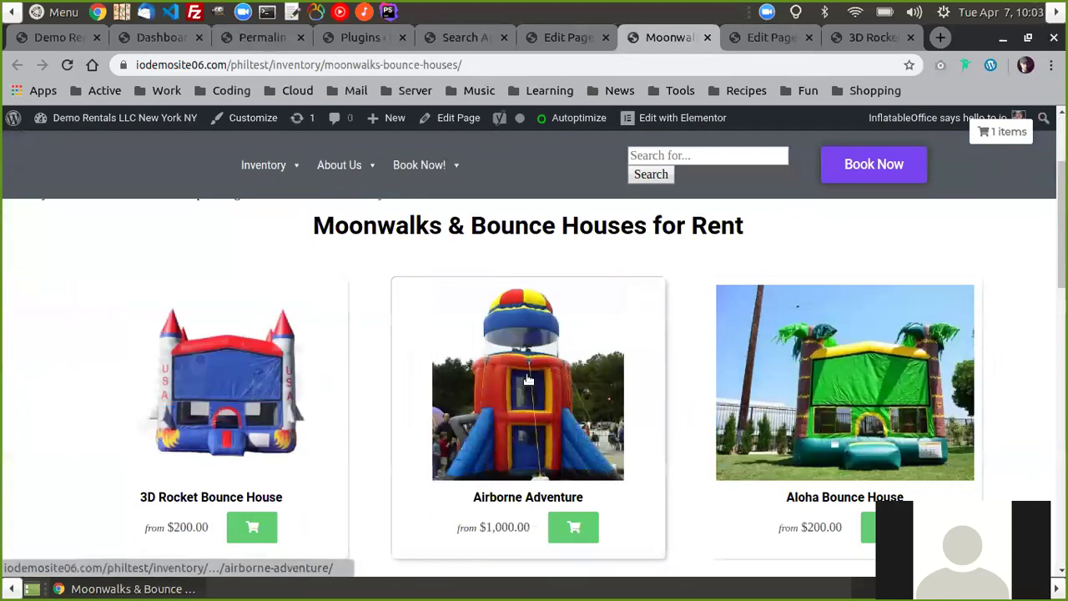
pyautogui.scroll(3, 651, 360)
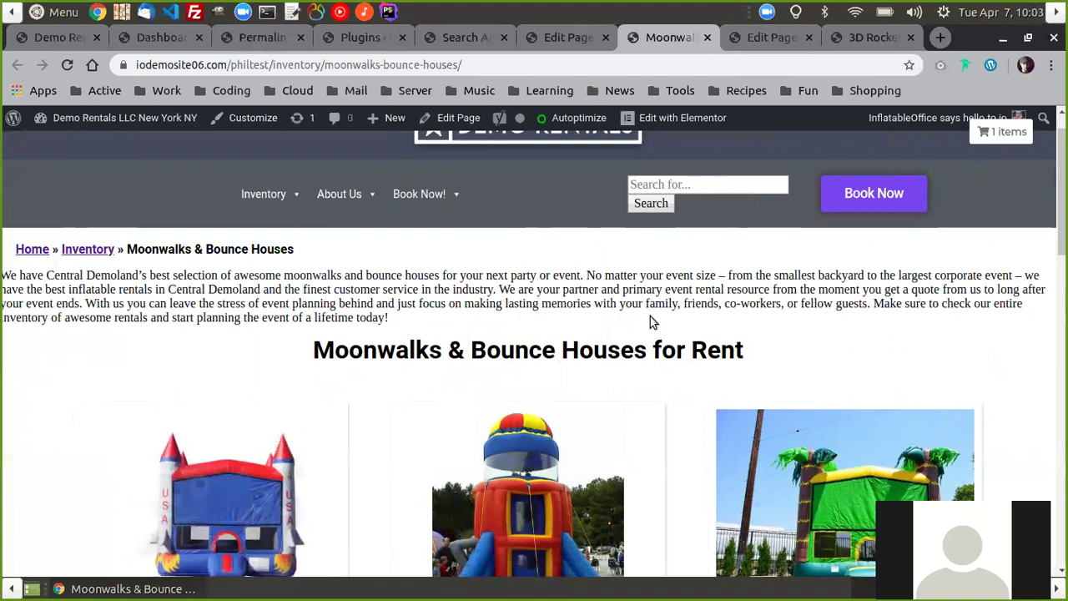
pyautogui.scroll(-1, 593, 342)
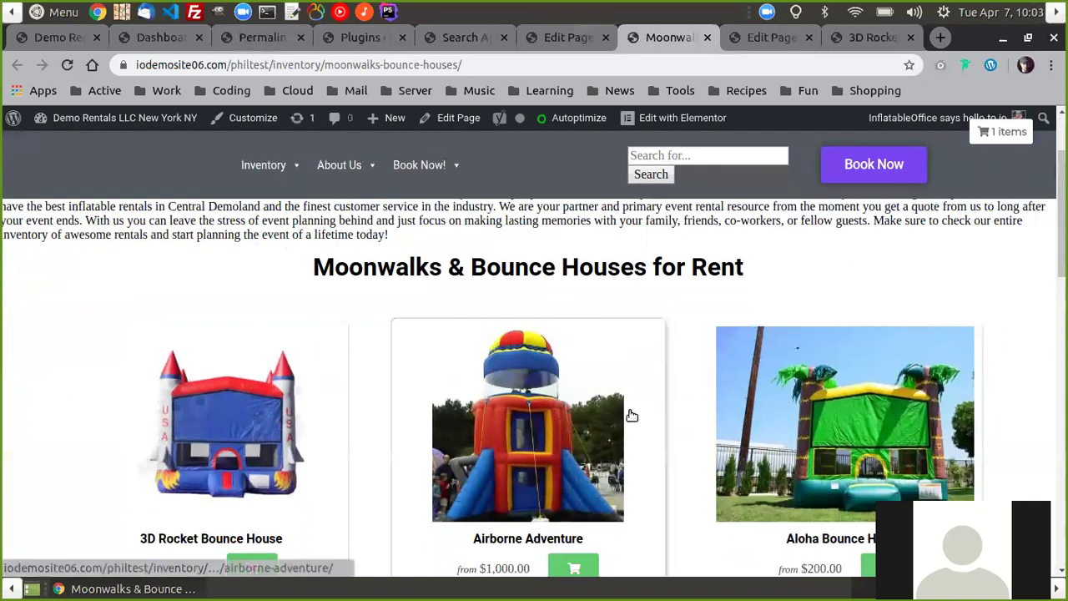
pyautogui.scroll(-2, 627, 412)
pyautogui.scroll(3, 626, 420)
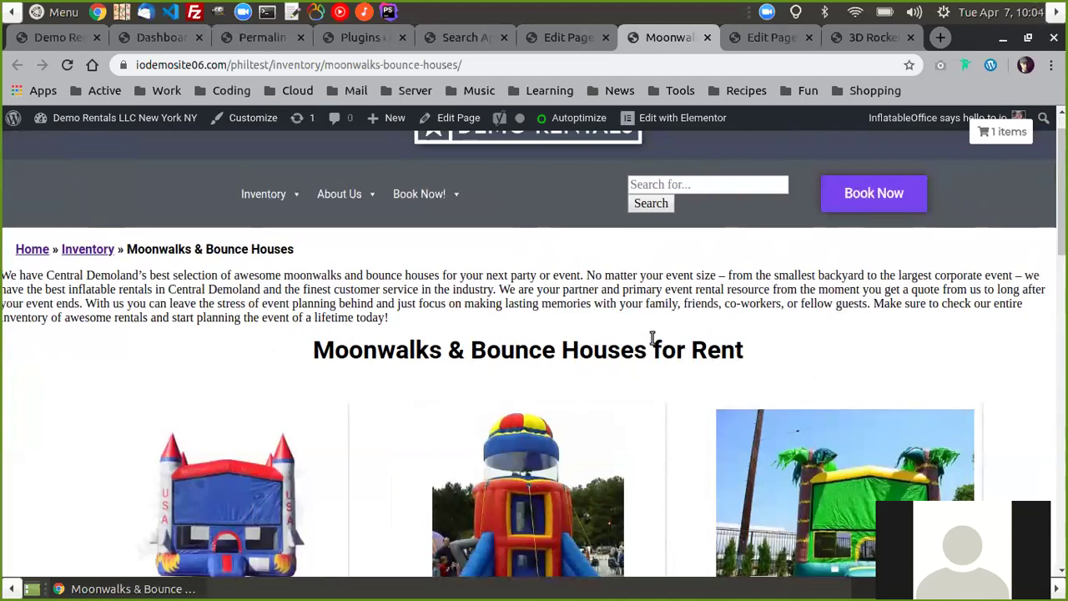
pyautogui.scroll(-1, 585, 376)
pyautogui.scroll(2, 584, 376)
# - Return to the Breadcrumbs settings in Yoast SEO's Search Appearance, passing through the Moonwalks & Bounce Houses page editor
pyautogui.click(568, 36)
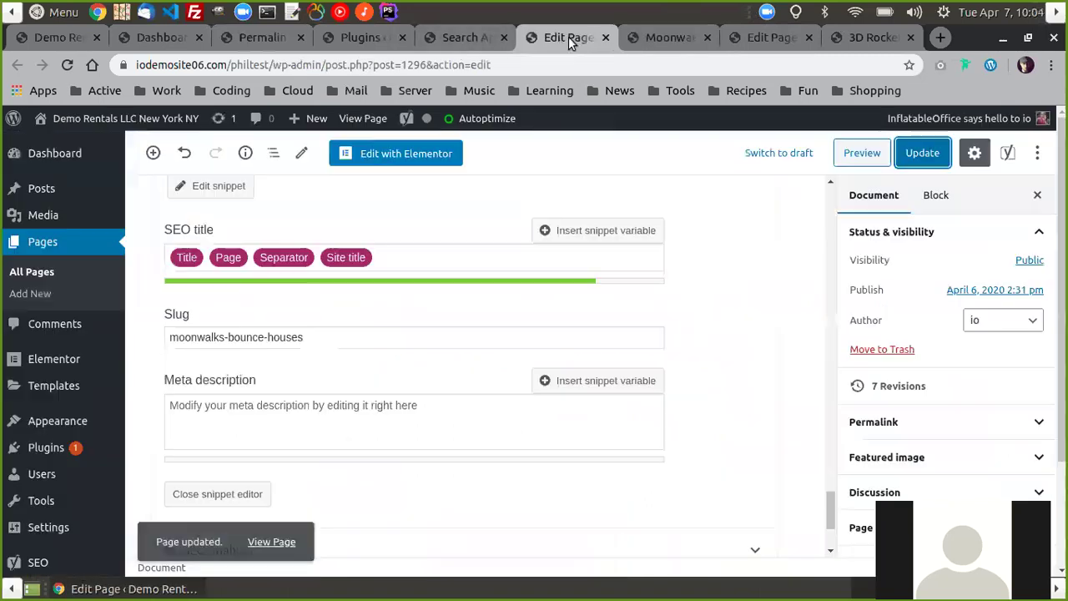
pyautogui.click(449, 37)
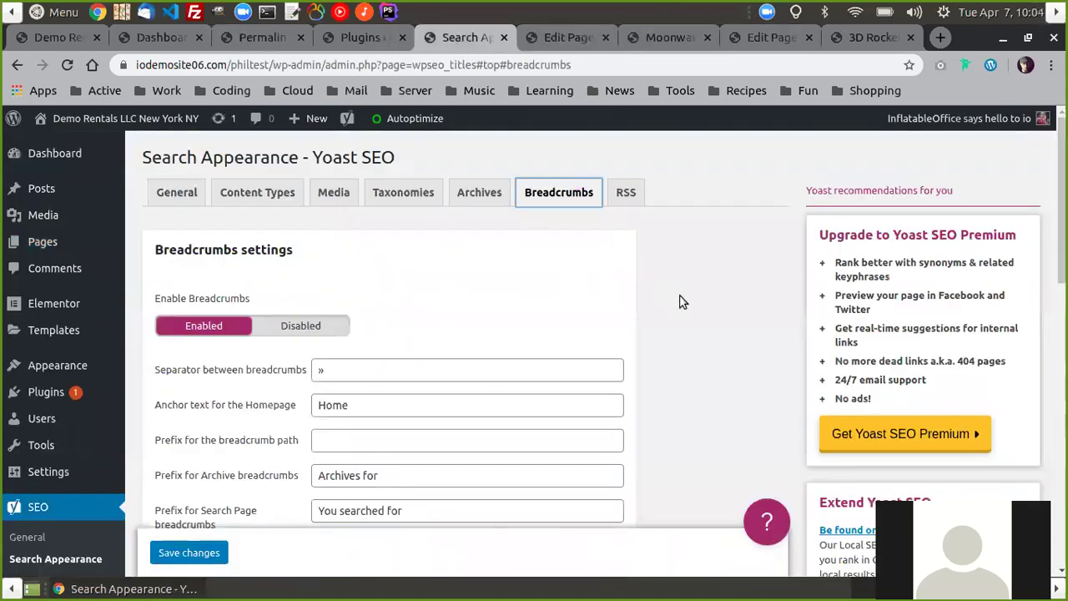
# - Examine the Yoast SEO breadcrumb settings, including the separator, homepage anchor text, prefixes and bold option
pyautogui.scroll(-1, 679, 300)
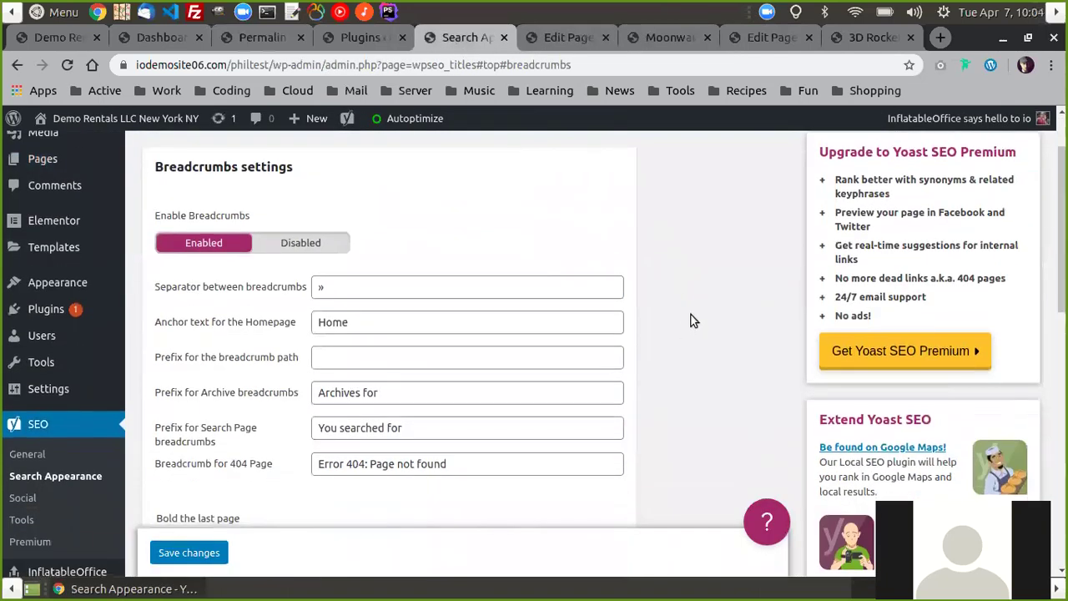
pyautogui.scroll(-2, 632, 342)
pyautogui.scroll(3, 632, 348)
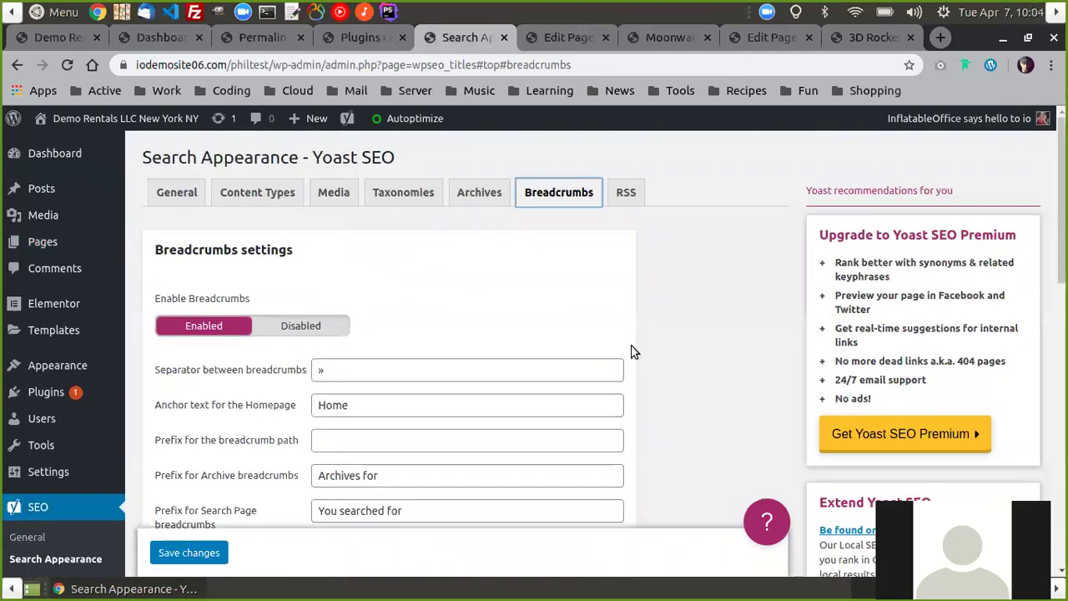
pyautogui.scroll(-4, 675, 338)
pyautogui.scroll(3, 675, 339)
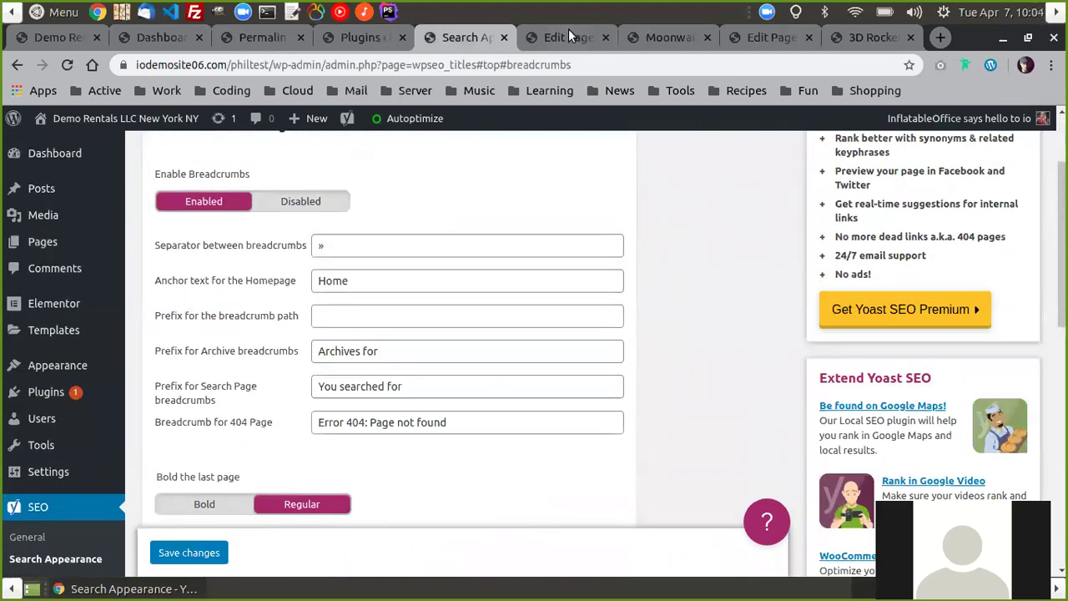
# - Return to the Moonwalks & Bounce Houses page editor and review its Yoast SEO sections, rental shortcode blocks and introductory text
pyautogui.click(566, 37)
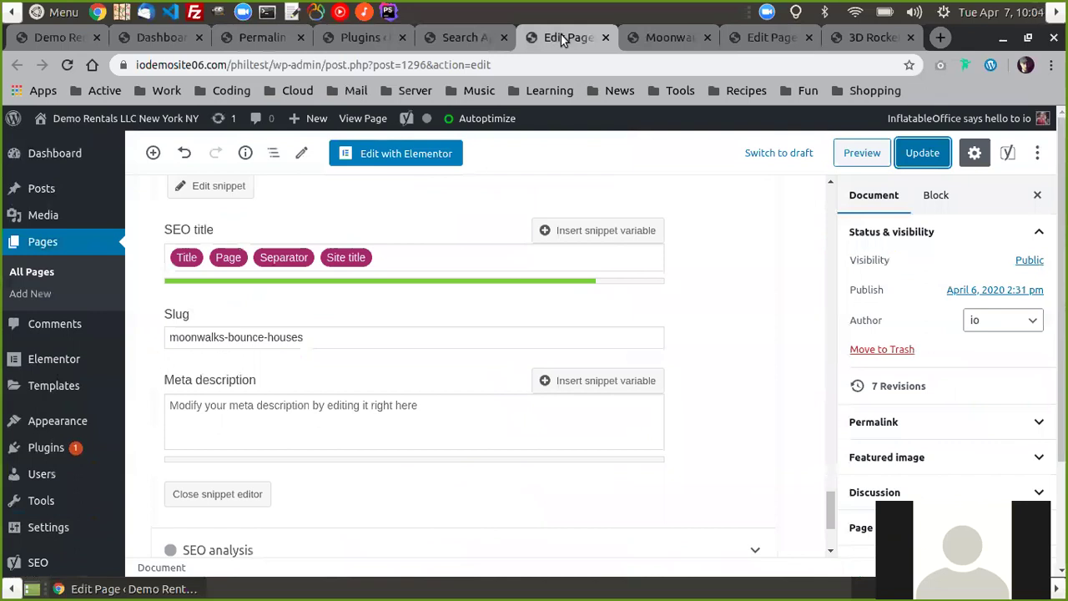
pyautogui.scroll(-2, 727, 295)
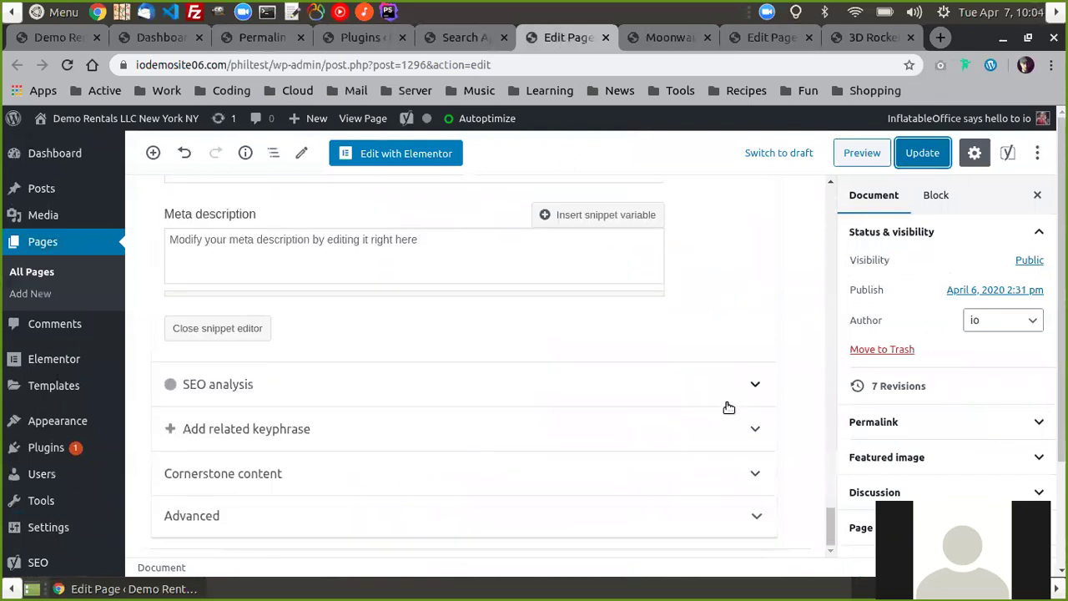
pyautogui.scroll(6, 539, 393)
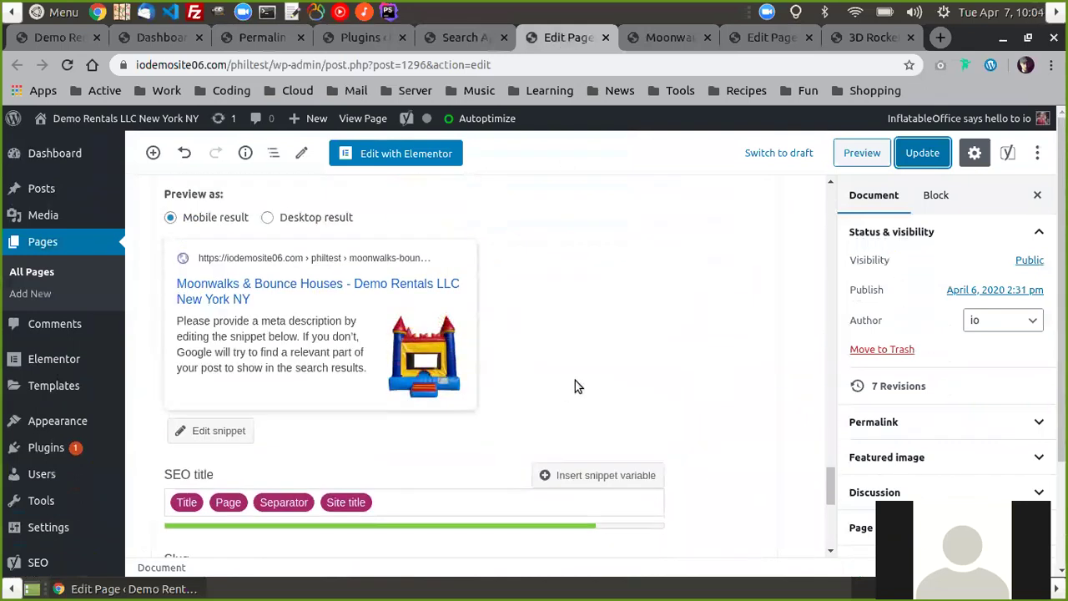
pyautogui.scroll(6, 634, 350)
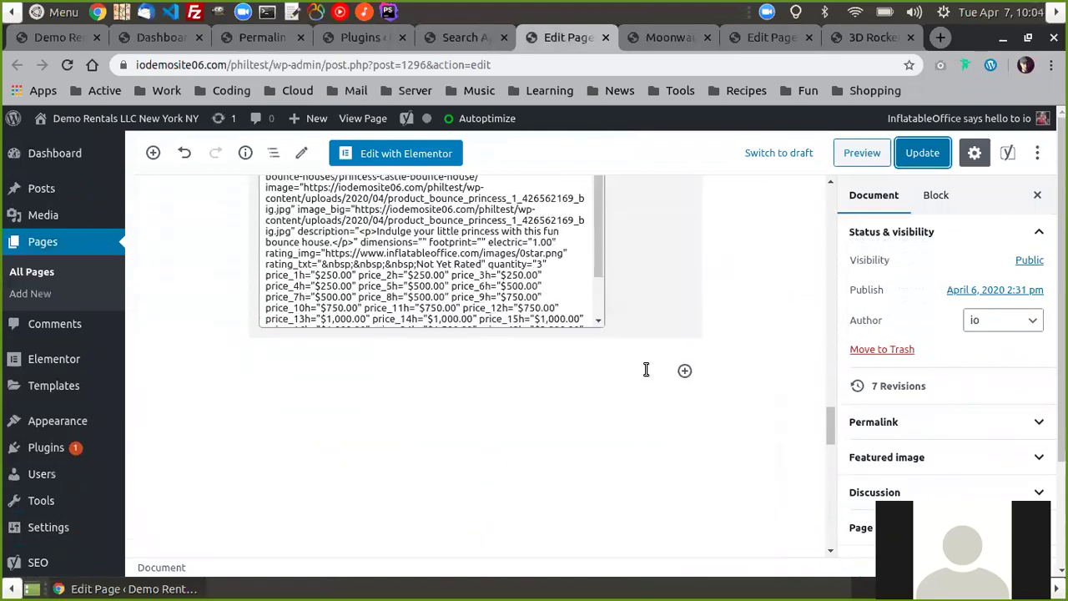
pyautogui.scroll(3, 686, 352)
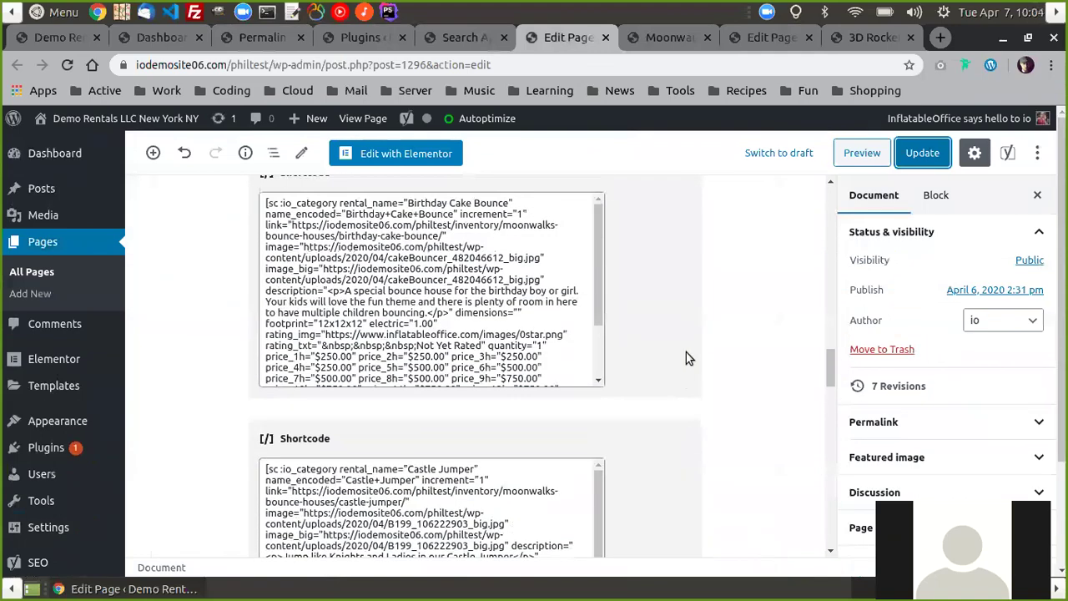
pyautogui.scroll(-2, 686, 352)
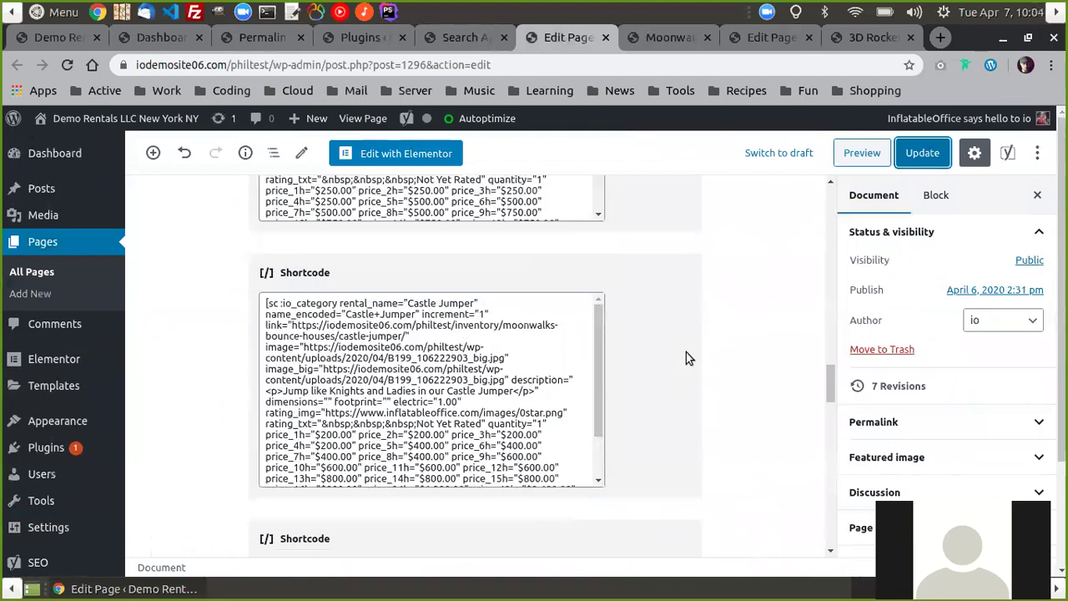
pyautogui.scroll(-2, 686, 356)
pyautogui.scroll(4, 686, 355)
pyautogui.scroll(8, 692, 359)
pyautogui.scroll(12, 707, 365)
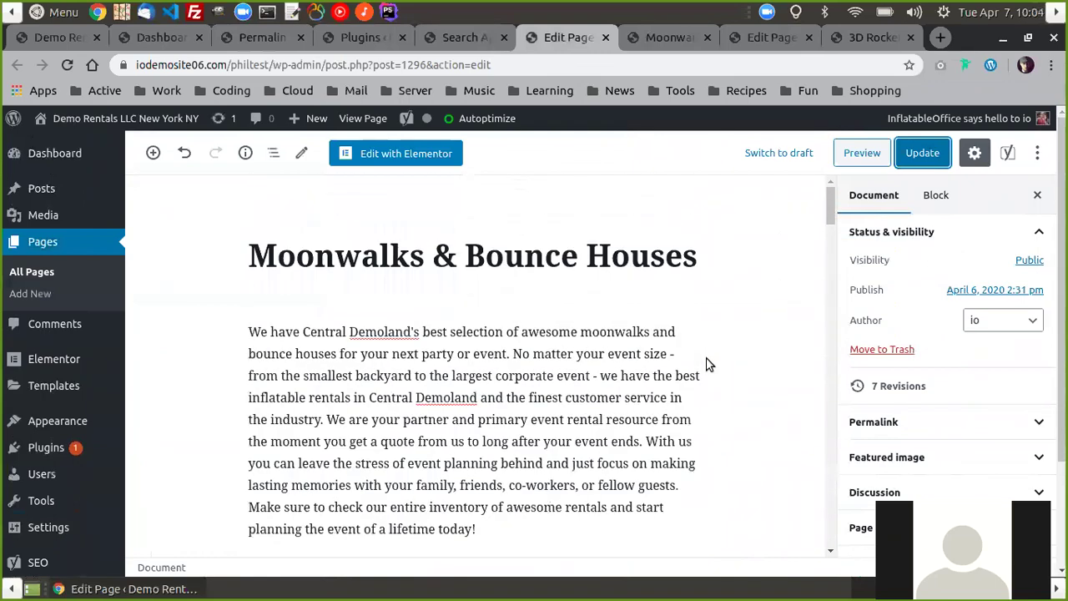